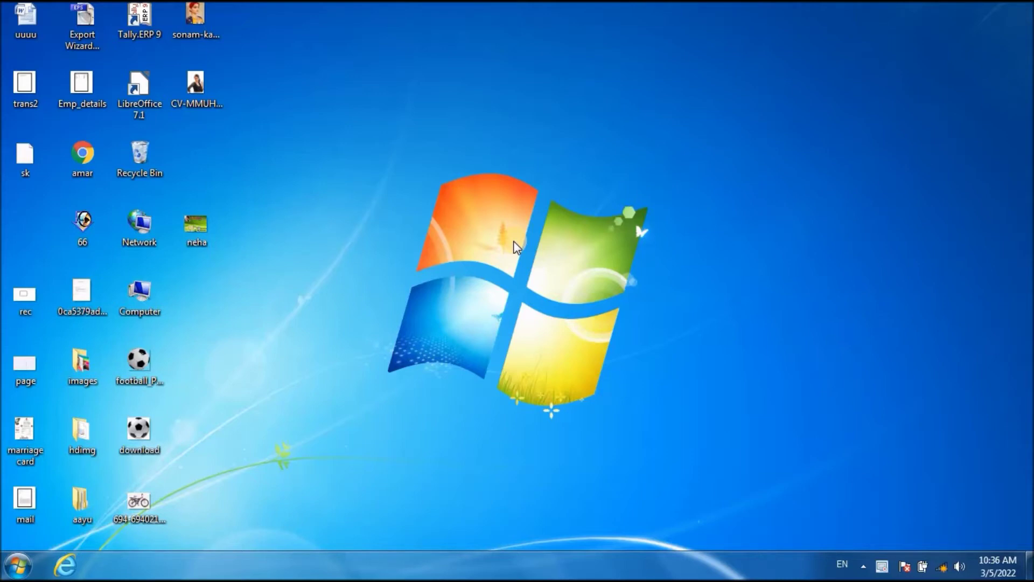
# - Refresh the Windows 7 desktop and launch Adobe Photoshop 7.0 from the Start menu
pyautogui.rightClick(383, 126)
pyautogui.click(416, 183)
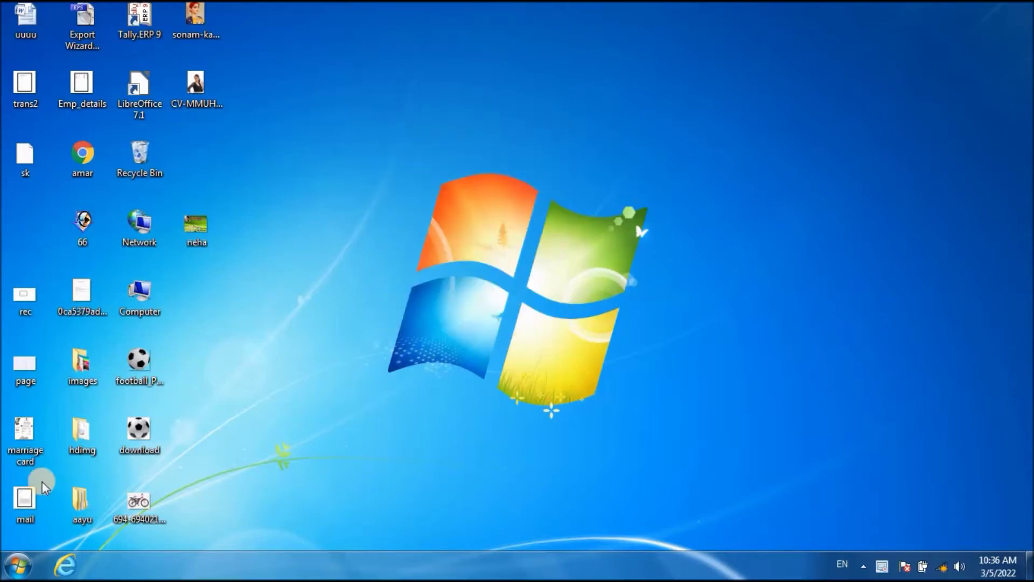
pyautogui.click(18, 567)
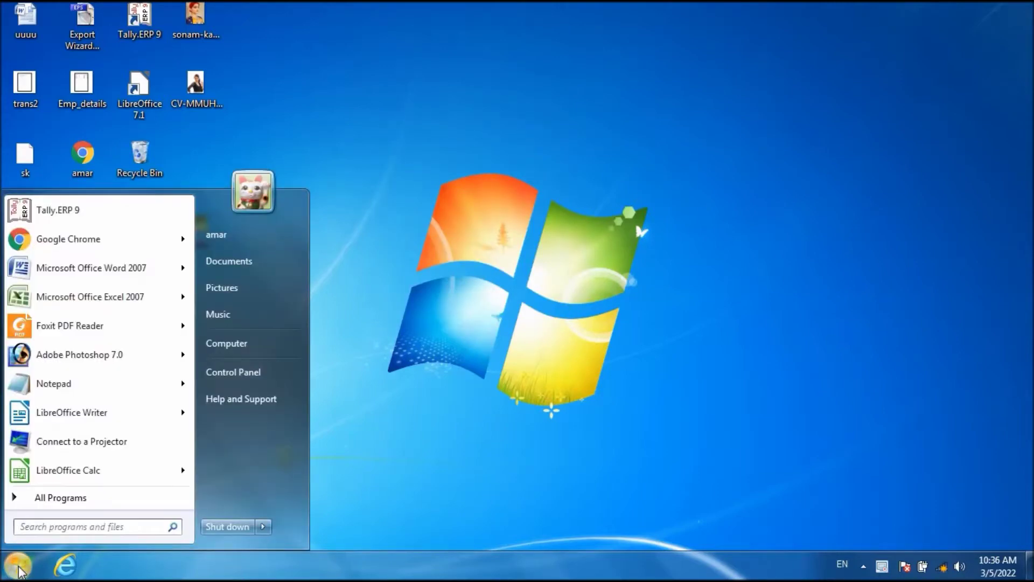
pyautogui.moveTo(79, 355)
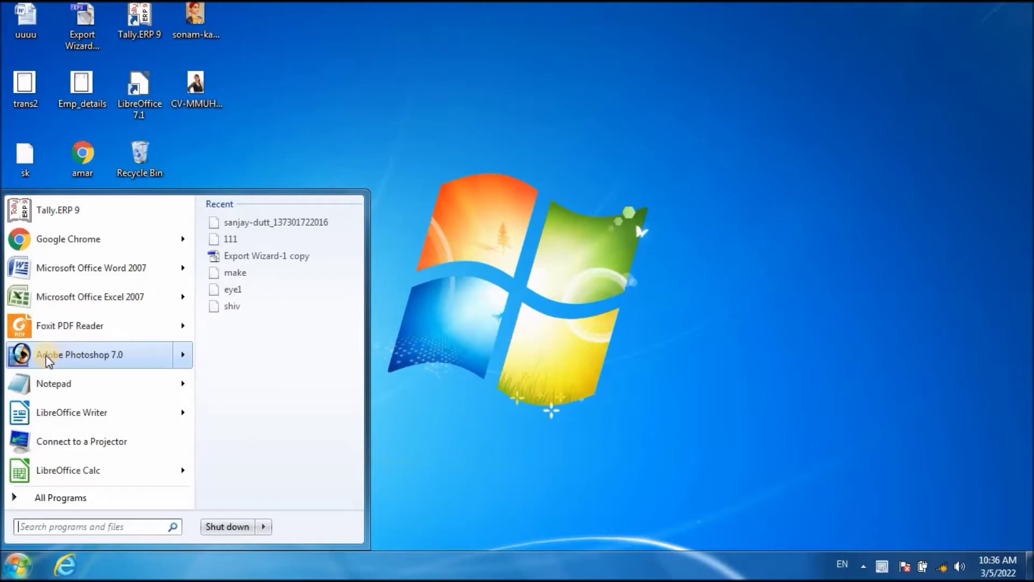
pyautogui.click(59, 355)
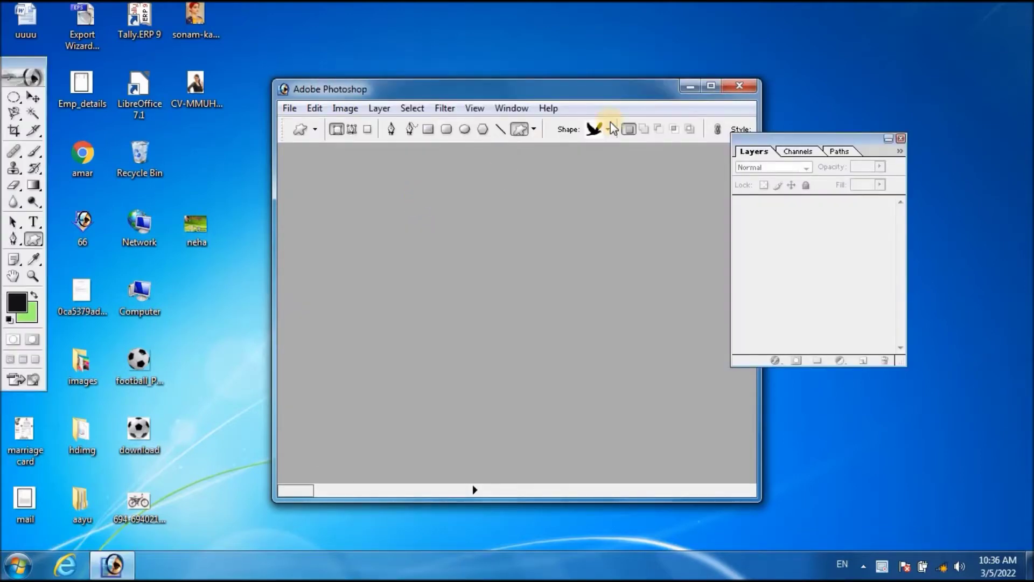
# - Maximize the Photoshop window and shift the toolbox slightly down and right
pyautogui.click(710, 85)
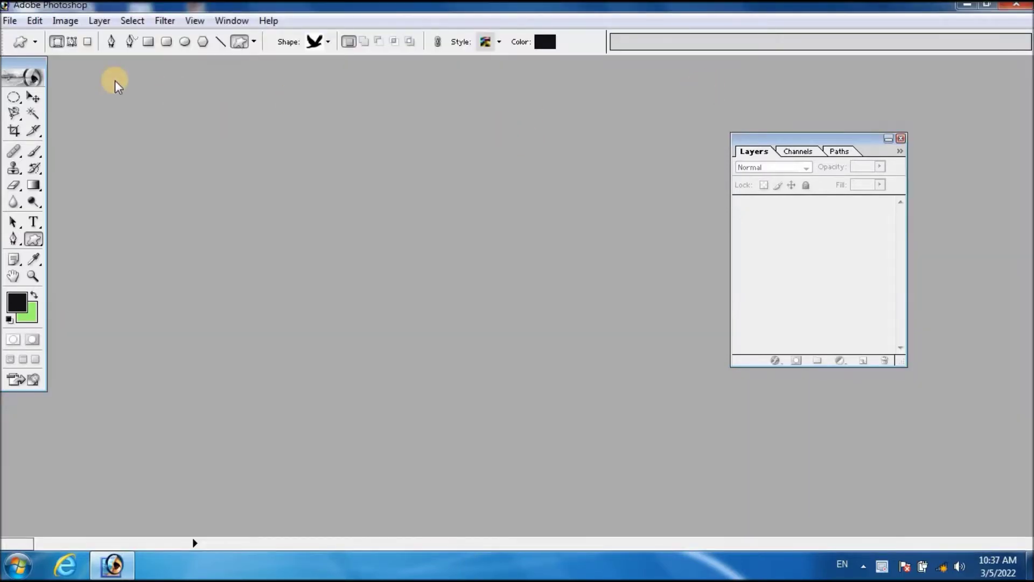
pyautogui.moveTo(31, 68); pyautogui.dragTo(40, 89)
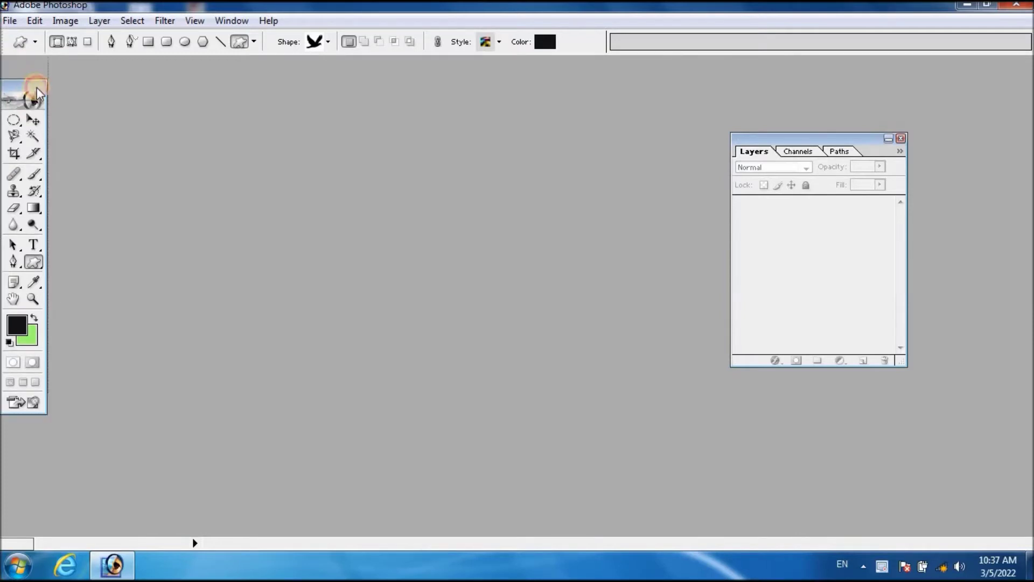
pyautogui.moveTo(33, 86); pyautogui.dragTo(40, 87)
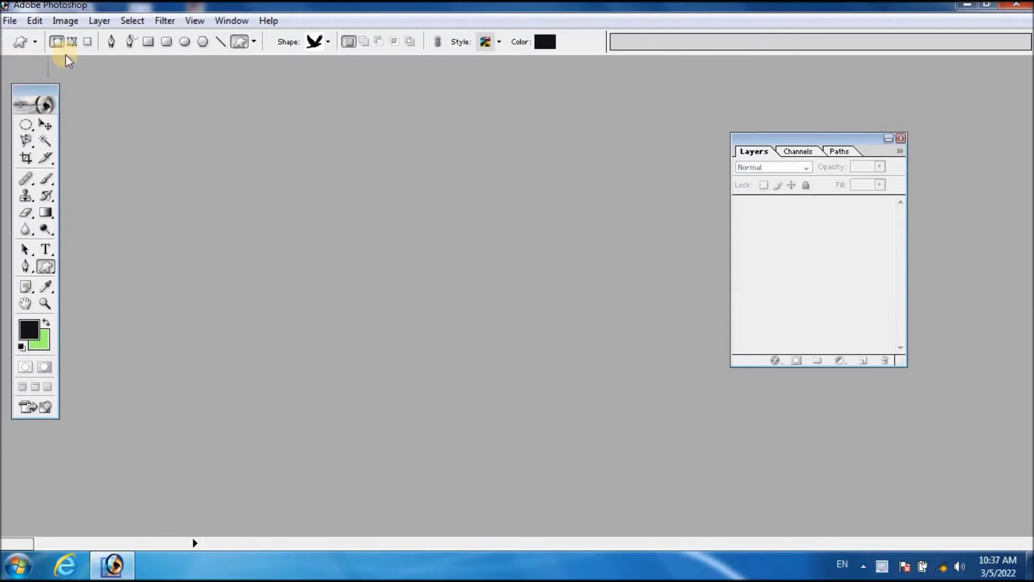
pyautogui.click(11, 22)
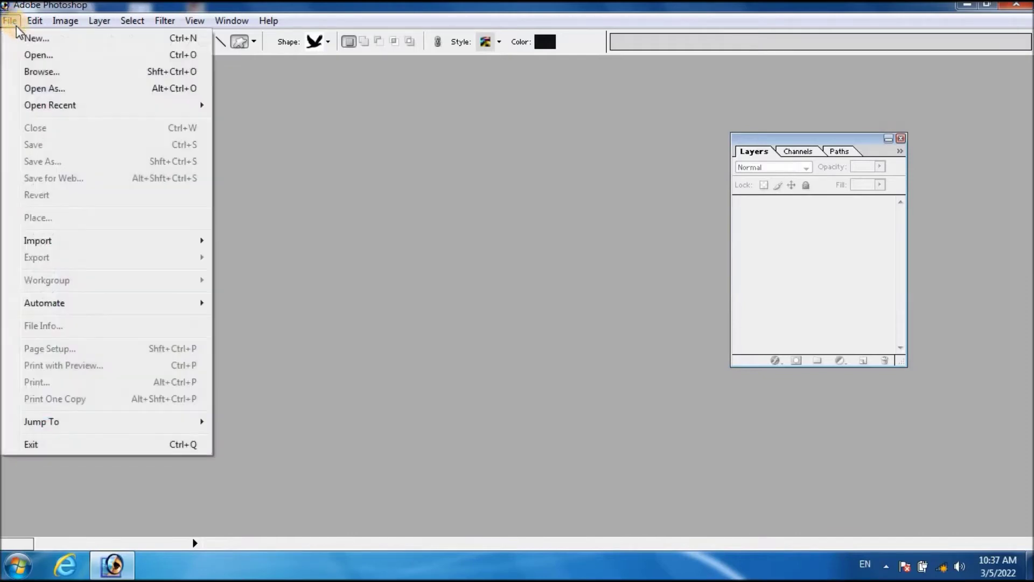
# - Open football_PNG28465 from the Desktop and move its window toward the workspace centre
pyautogui.click(37, 56)
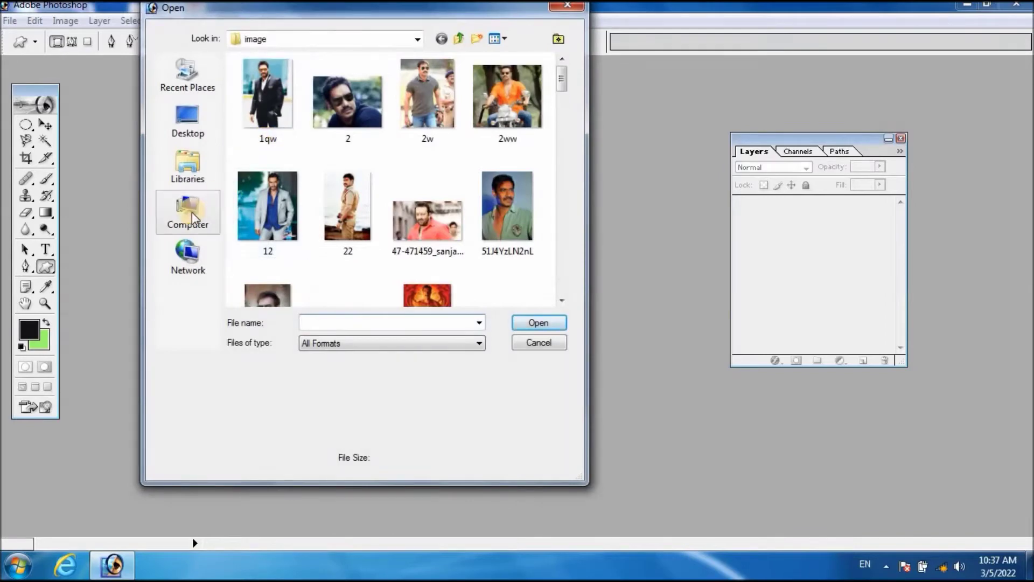
pyautogui.click(192, 213)
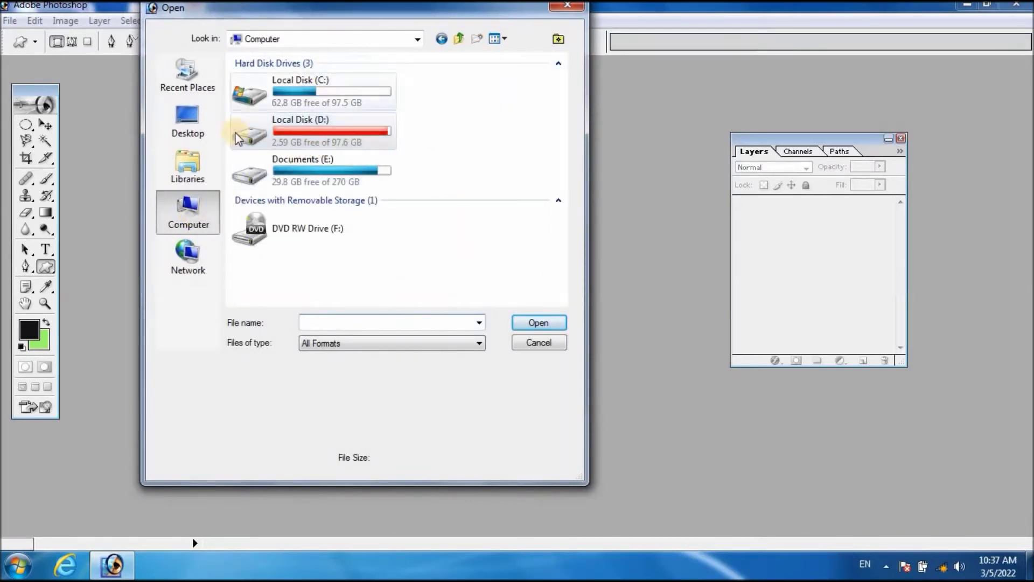
pyautogui.click(188, 124)
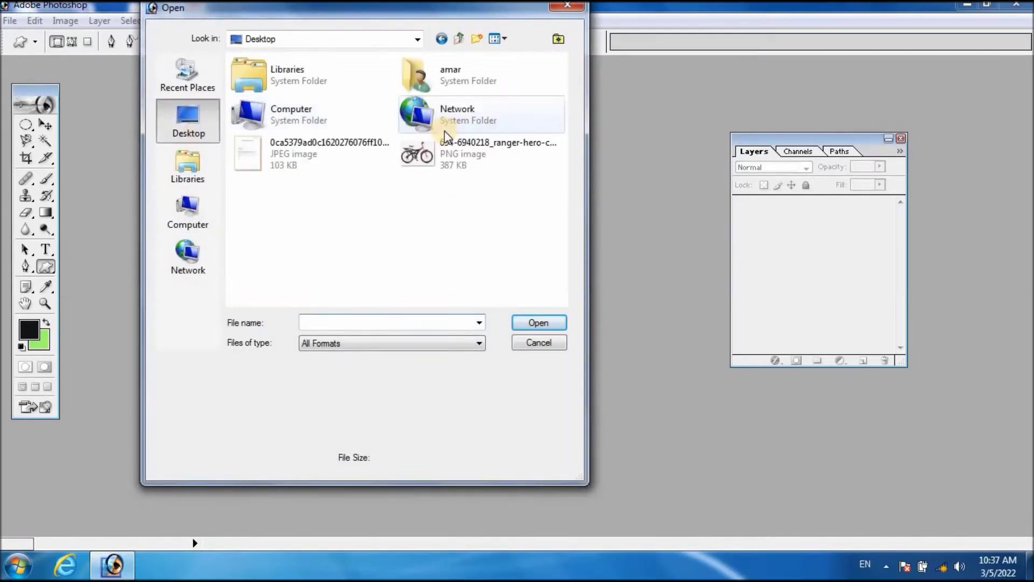
pyautogui.moveTo(564, 112); pyautogui.dragTo(562, 218)
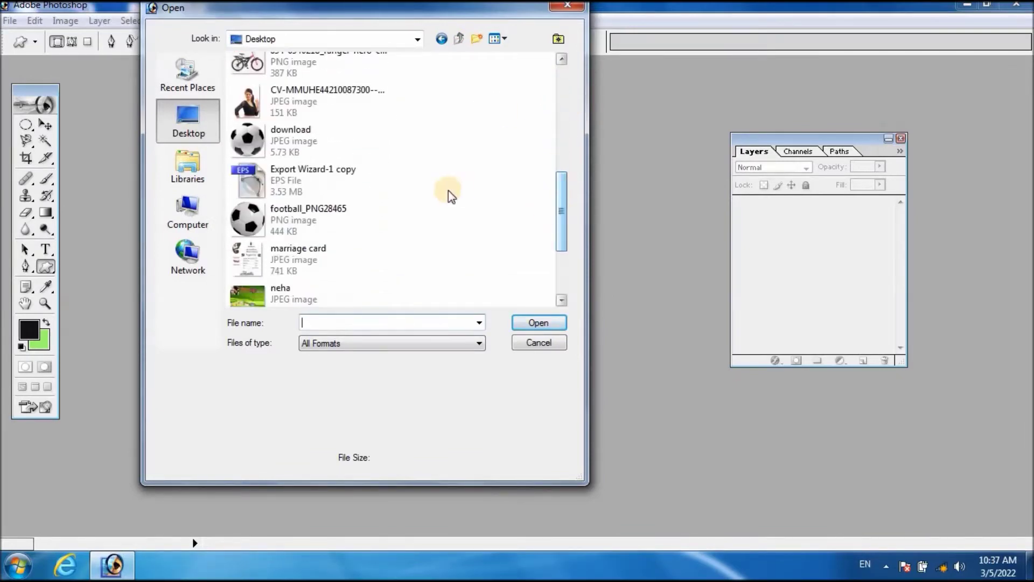
pyautogui.click(306, 215)
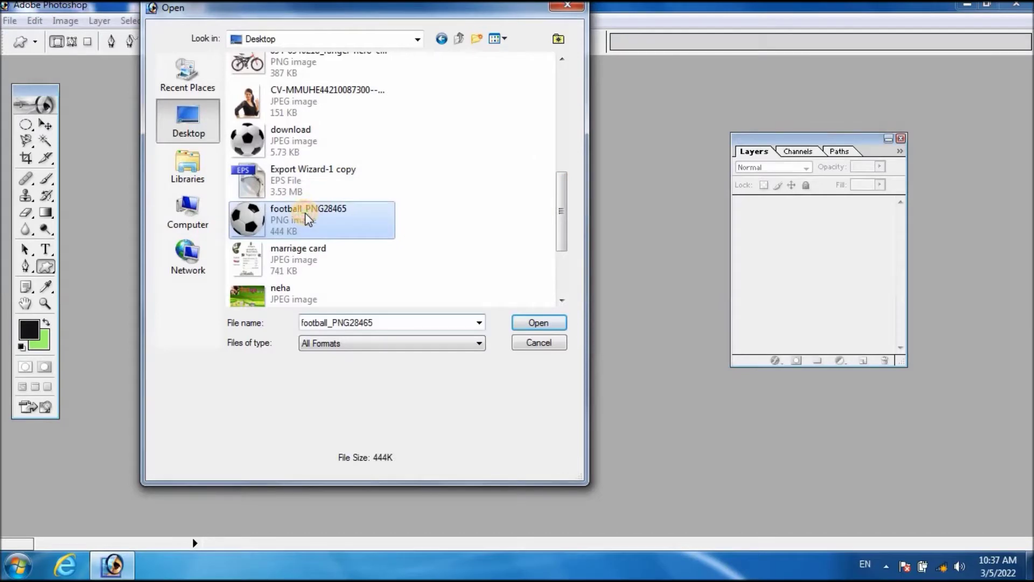
pyautogui.click(521, 321)
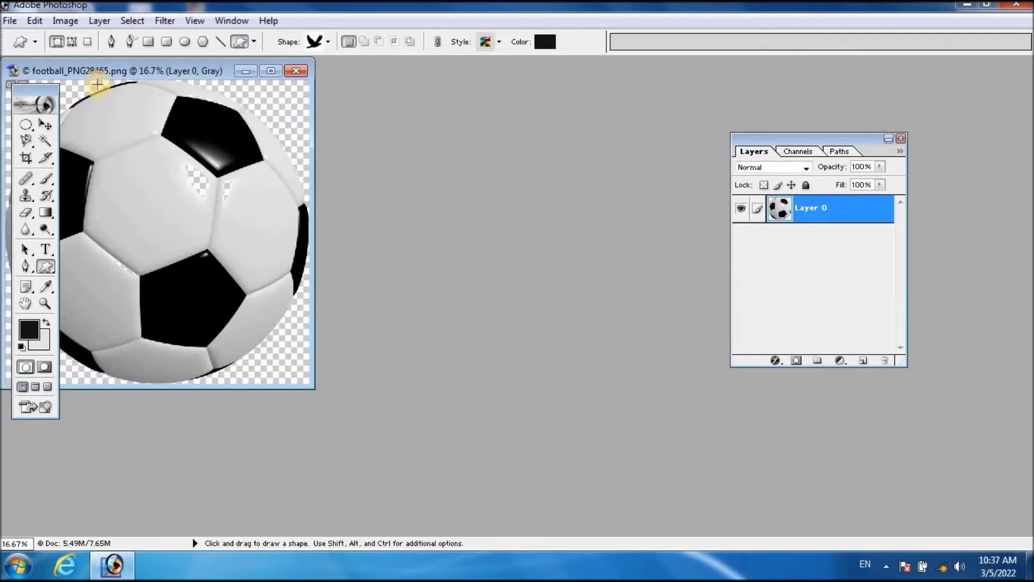
pyautogui.moveTo(86, 71); pyautogui.dragTo(190, 134)
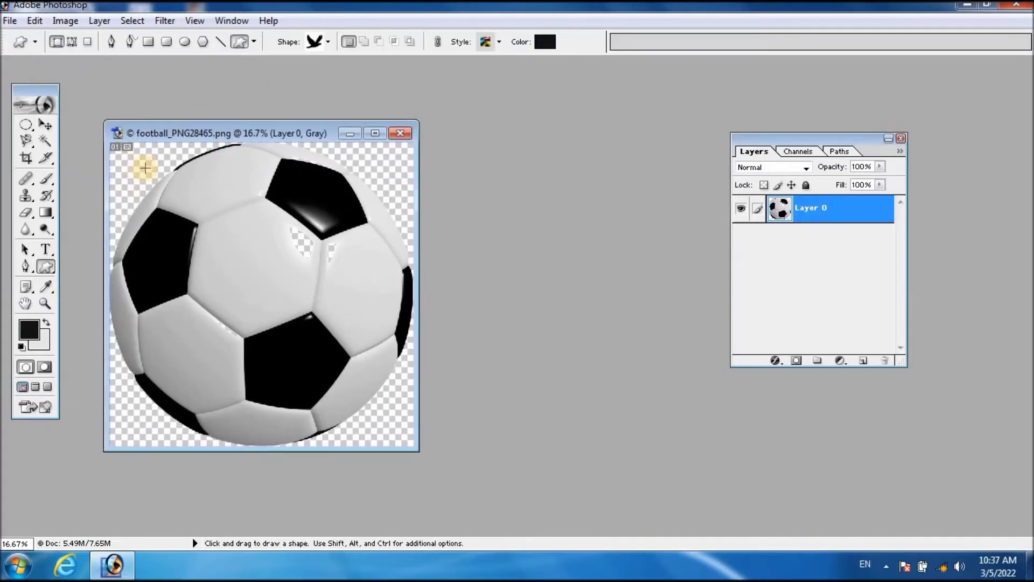
# - Open neha.jpg to the right, close the Layers palette and select the Move tool
pyautogui.click(10, 22)
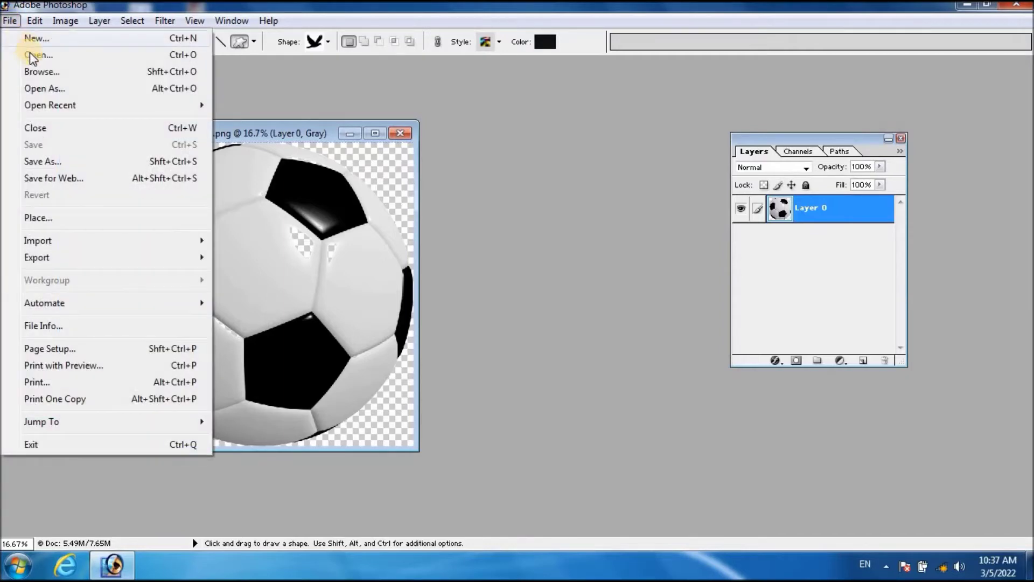
pyautogui.click(33, 55)
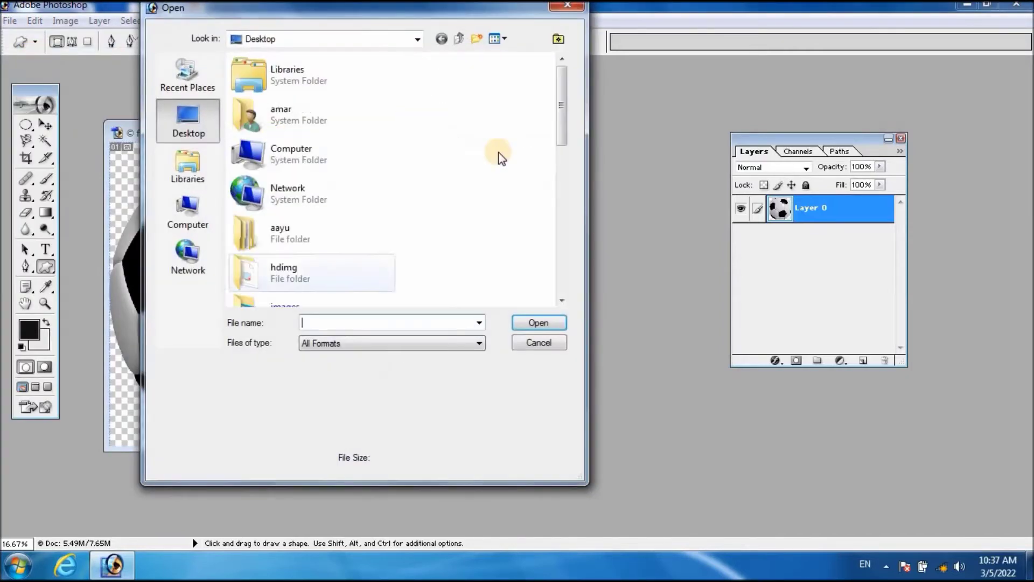
pyautogui.moveTo(564, 117); pyautogui.dragTo(561, 235)
pyautogui.click(280, 231)
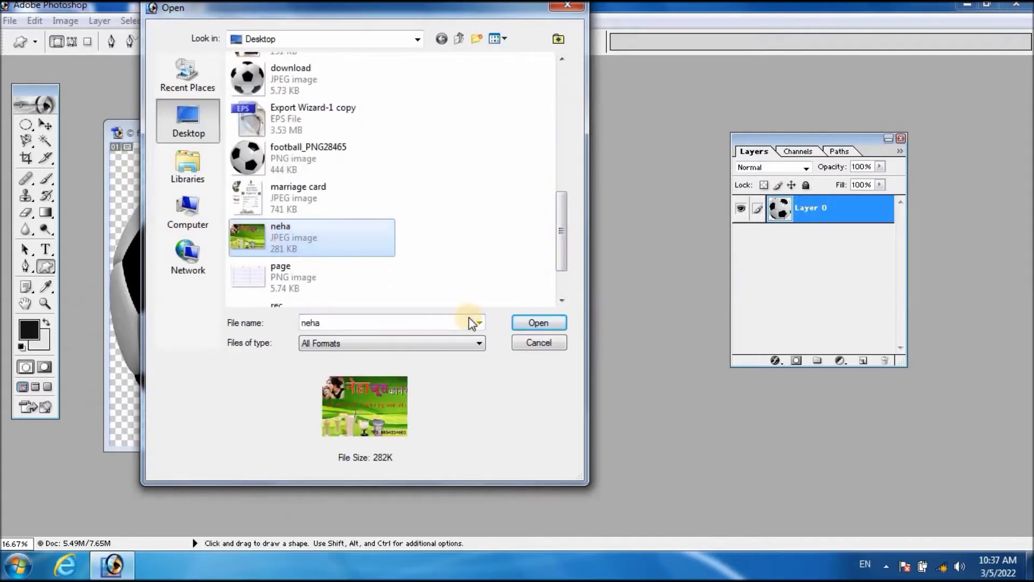
pyautogui.click(525, 319)
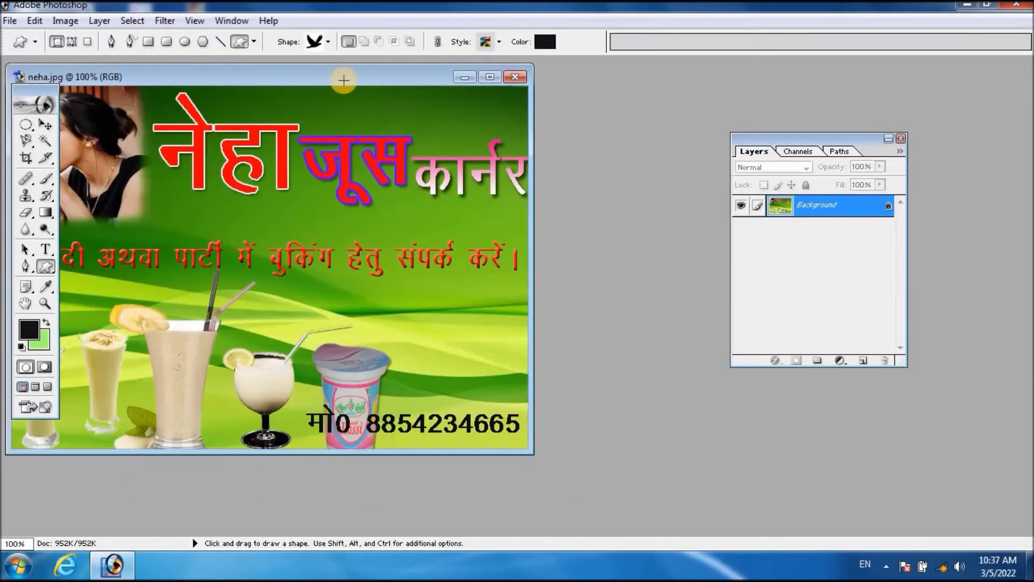
pyautogui.moveTo(293, 73)
pyautogui.mouseDown()
pyautogui.moveTo(579, 101)
pyautogui.moveTo(727, 89)
pyautogui.mouseUp()
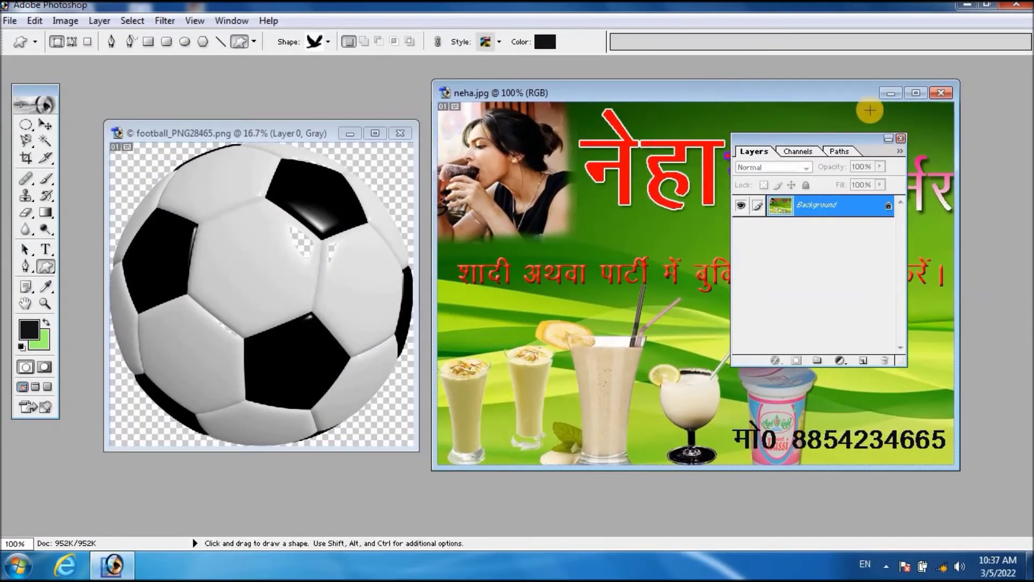
pyautogui.click(901, 139)
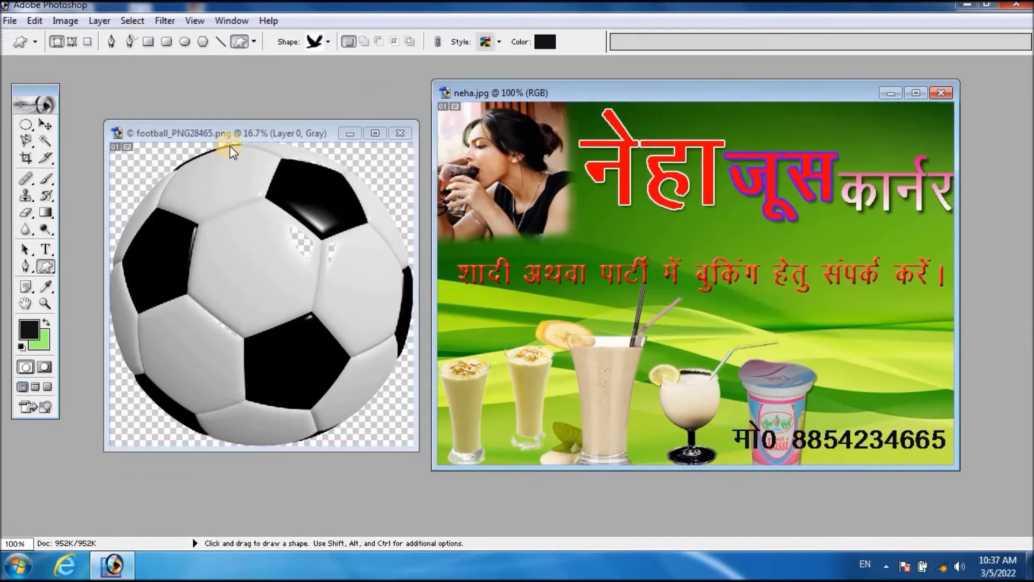
pyautogui.click(45, 124)
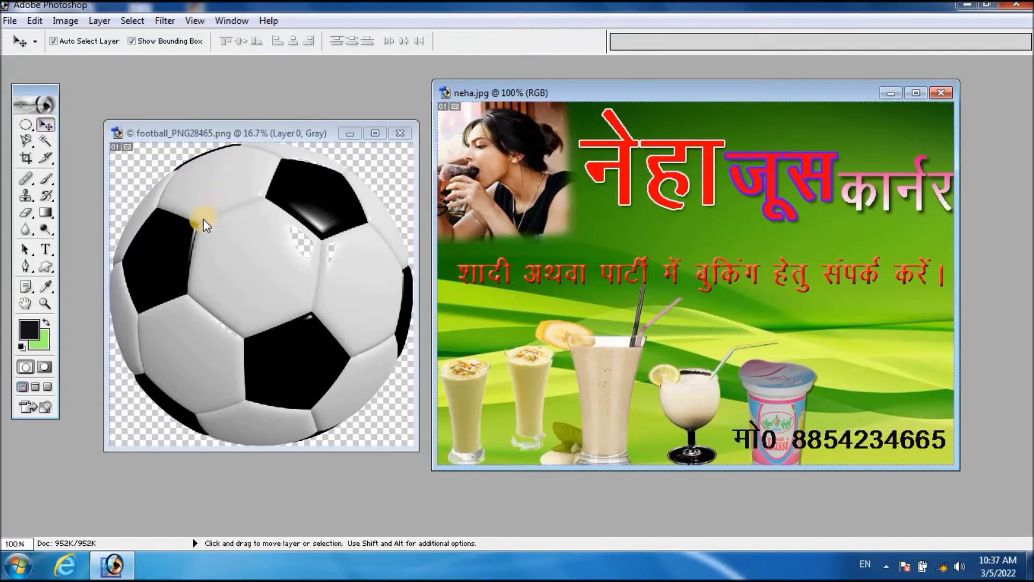
# - Copy the football into neha.jpg as a new layer and maximize the banner window
pyautogui.click(383, 183)
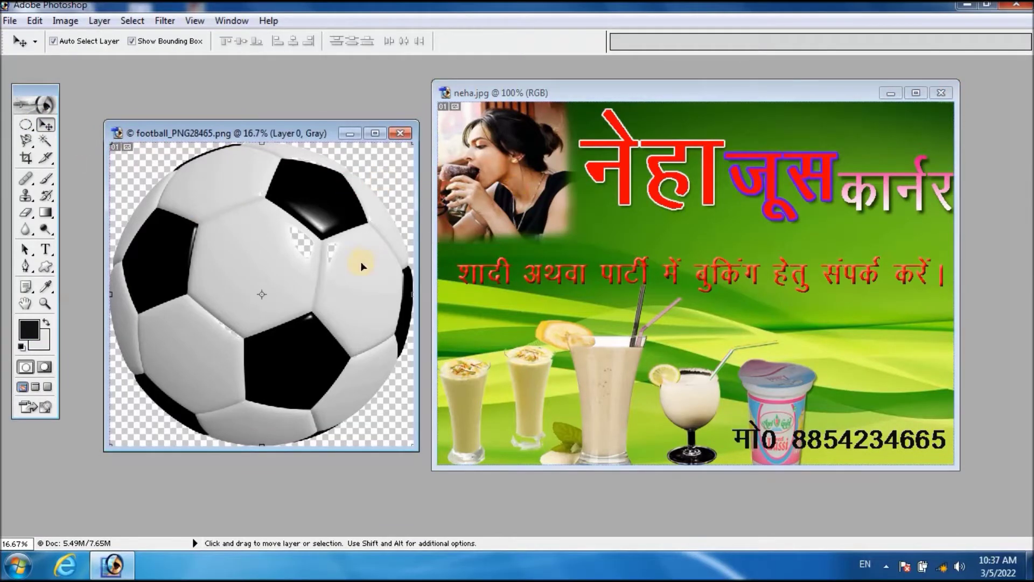
pyautogui.moveTo(331, 277); pyautogui.dragTo(564, 282)
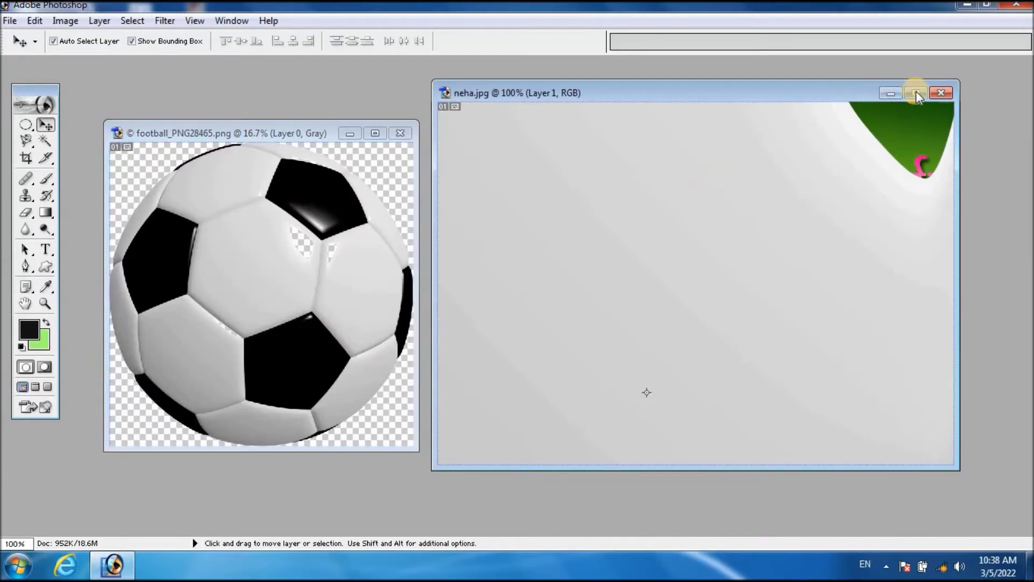
pyautogui.click(917, 94)
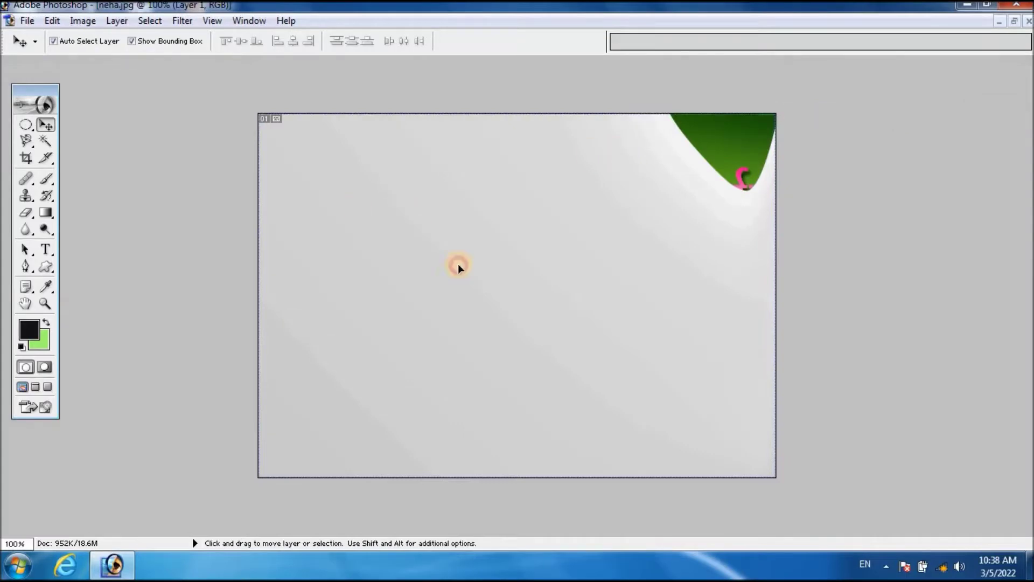
# - Reposition the oversized football layer so the banner's left side shows
pyautogui.moveTo(421, 233); pyautogui.dragTo(474, 271)
pyautogui.moveTo(386, 221); pyautogui.dragTo(455, 323)
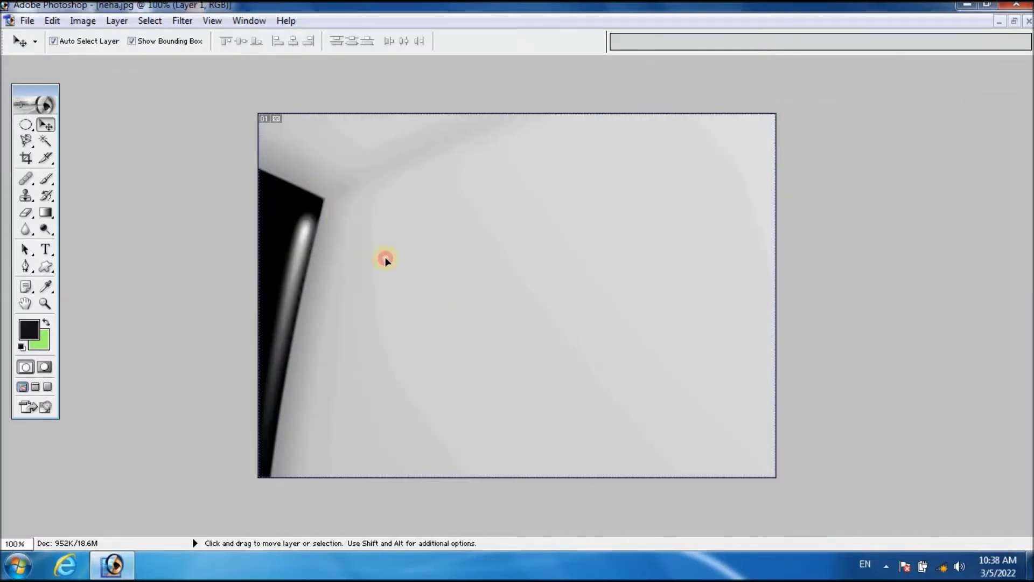
pyautogui.moveTo(312, 196); pyautogui.dragTo(431, 305)
pyautogui.moveTo(314, 166); pyautogui.dragTo(450, 309)
pyautogui.moveTo(344, 200)
pyautogui.mouseDown()
pyautogui.moveTo(421, 317)
pyautogui.moveTo(468, 278)
pyautogui.mouseUp()
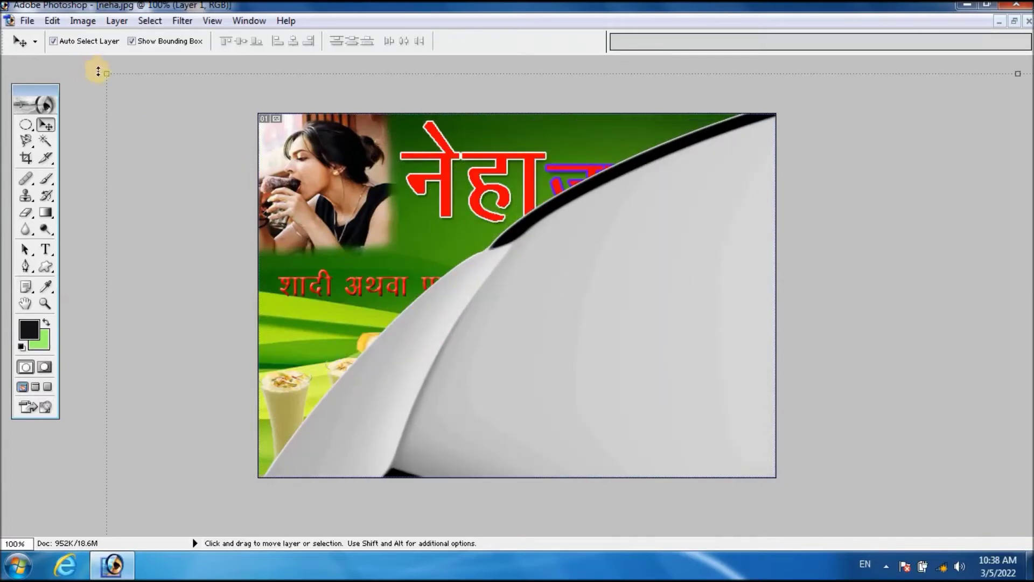
pyautogui.hotkey('ctrl', 't')
# - Free-transform the football down to about 8% by 7%, a small ball over the juice glasses
pyautogui.moveTo(451, 254); pyautogui.dragTo(848, 443)
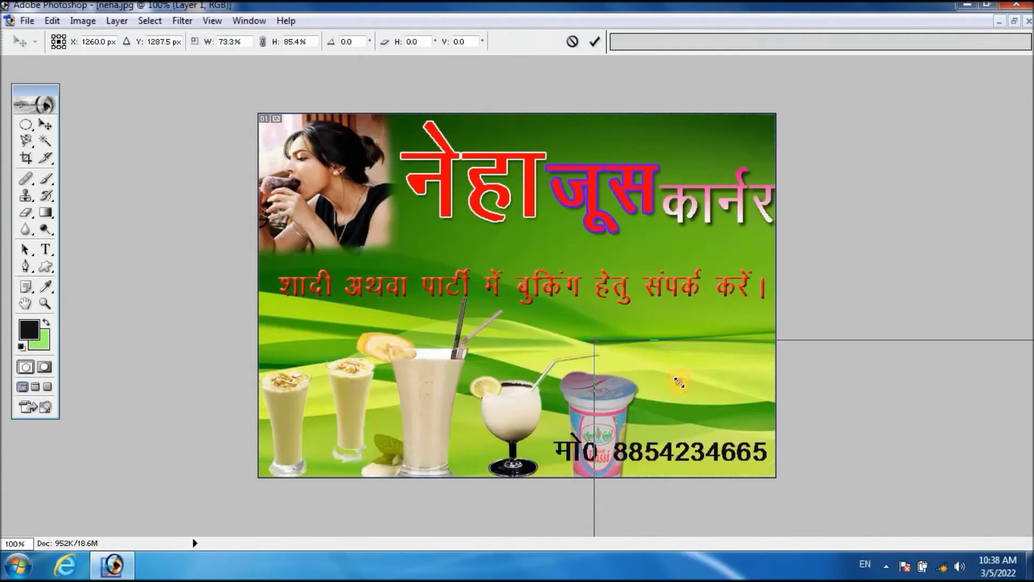
pyautogui.moveTo(848, 443)
pyautogui.mouseDown()
pyautogui.moveTo(273, 152)
pyautogui.moveTo(646, 344)
pyautogui.moveTo(638, 307)
pyautogui.moveTo(330, 191)
pyautogui.mouseUp()
pyautogui.moveTo(510, 104); pyautogui.dragTo(522, 483)
pyautogui.moveTo(515, 399); pyautogui.dragTo(503, 150)
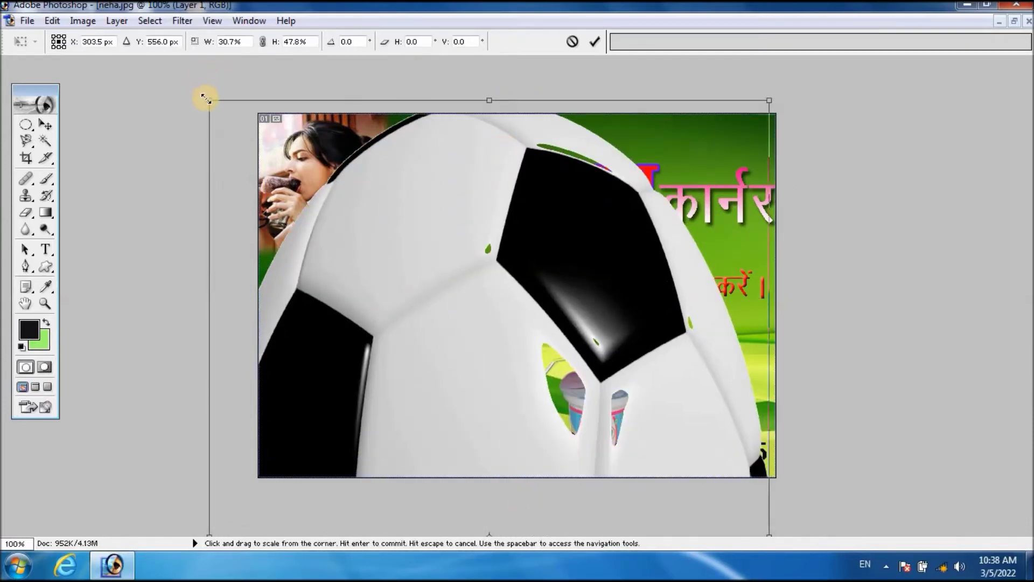
pyautogui.moveTo(206, 99); pyautogui.dragTo(517, 300)
pyautogui.moveTo(581, 361)
pyautogui.mouseDown()
pyautogui.moveTo(525, 234)
pyautogui.moveTo(531, 190)
pyautogui.mouseUp()
pyautogui.moveTo(555, 128)
pyautogui.mouseDown()
pyautogui.moveTo(551, 471)
pyautogui.moveTo(500, 185)
pyautogui.mouseUp()
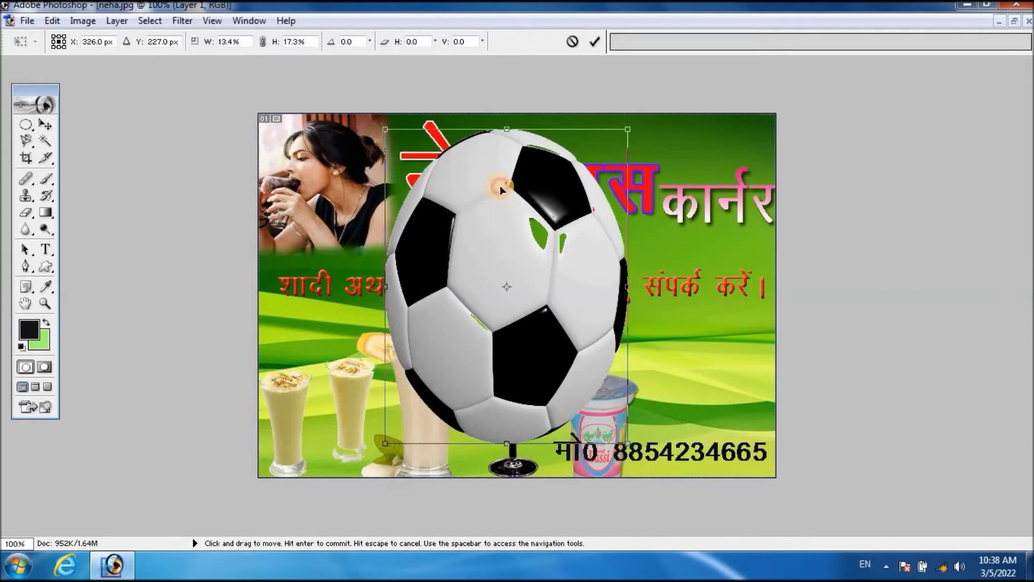
pyautogui.moveTo(507, 127); pyautogui.dragTo(516, 237)
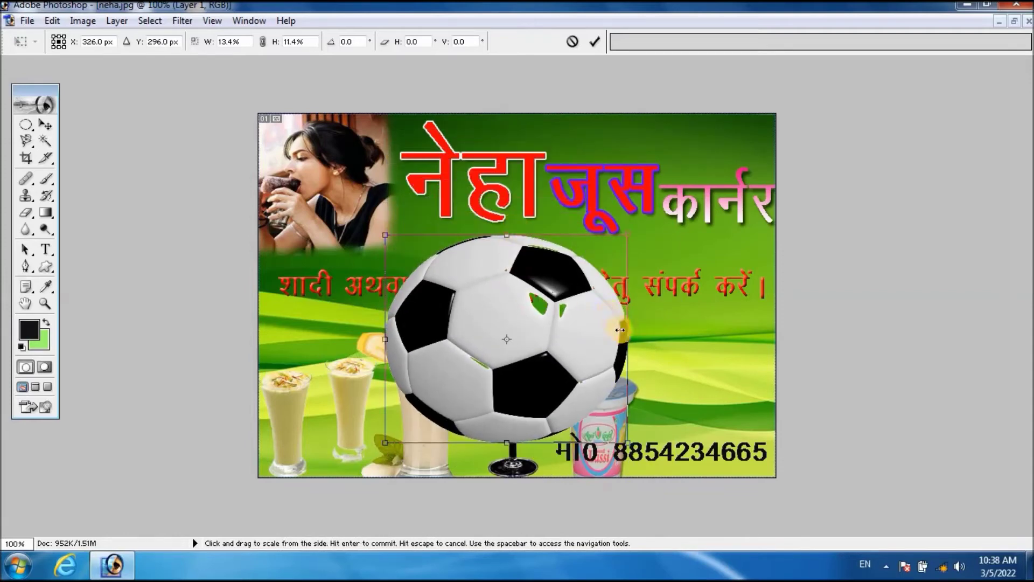
pyautogui.moveTo(627, 330); pyautogui.dragTo(564, 326)
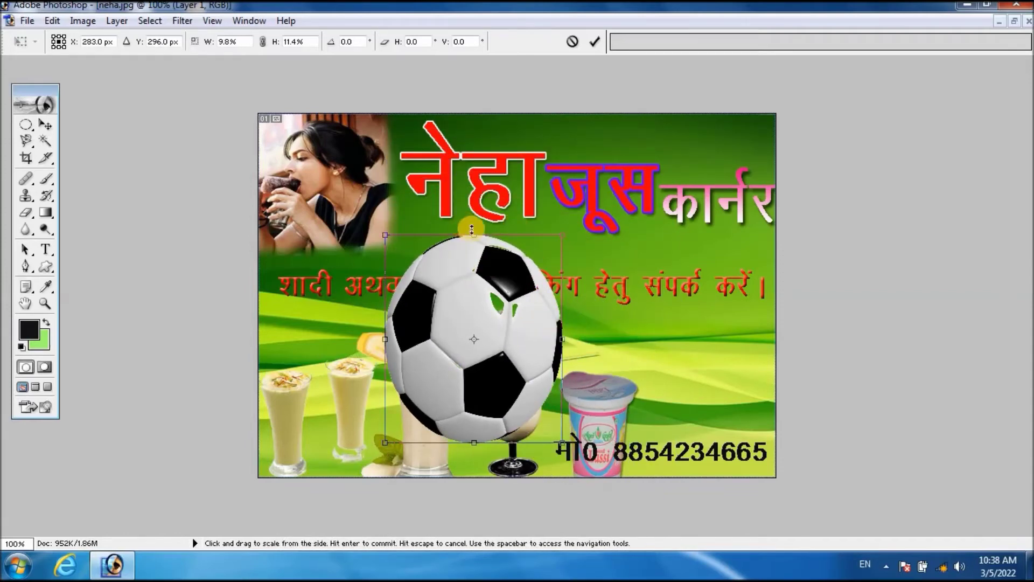
pyautogui.moveTo(477, 236); pyautogui.dragTo(518, 346)
pyautogui.moveTo(563, 377); pyautogui.dragTo(529, 377)
pyautogui.click(45, 124)
# - Apply the resize, move the ball beside the woman's photo, and close football_PNG28465.png
pyautogui.click(433, 220)
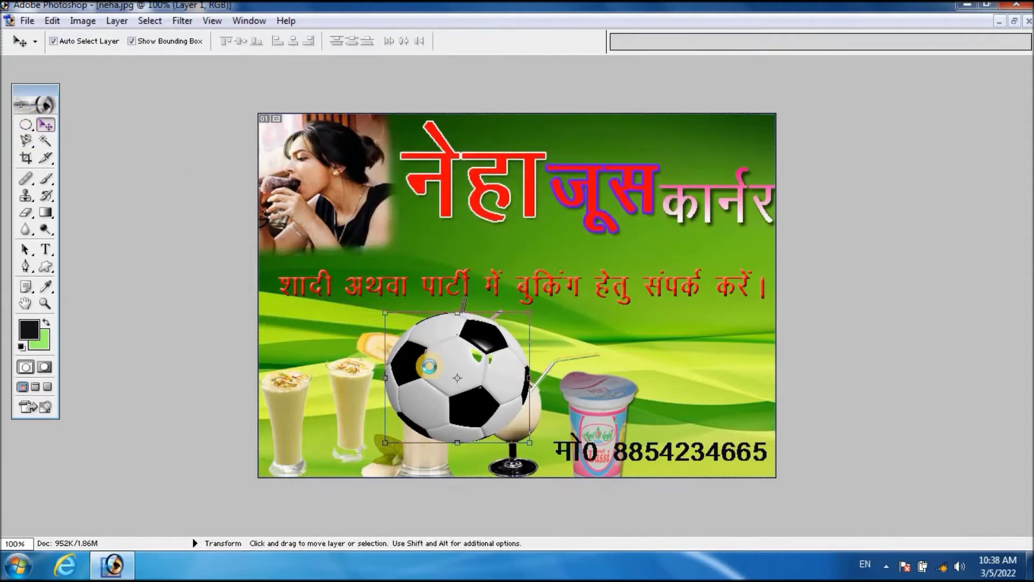
pyautogui.moveTo(439, 346)
pyautogui.mouseDown()
pyautogui.moveTo(370, 228)
pyautogui.moveTo(342, 228)
pyautogui.mouseUp()
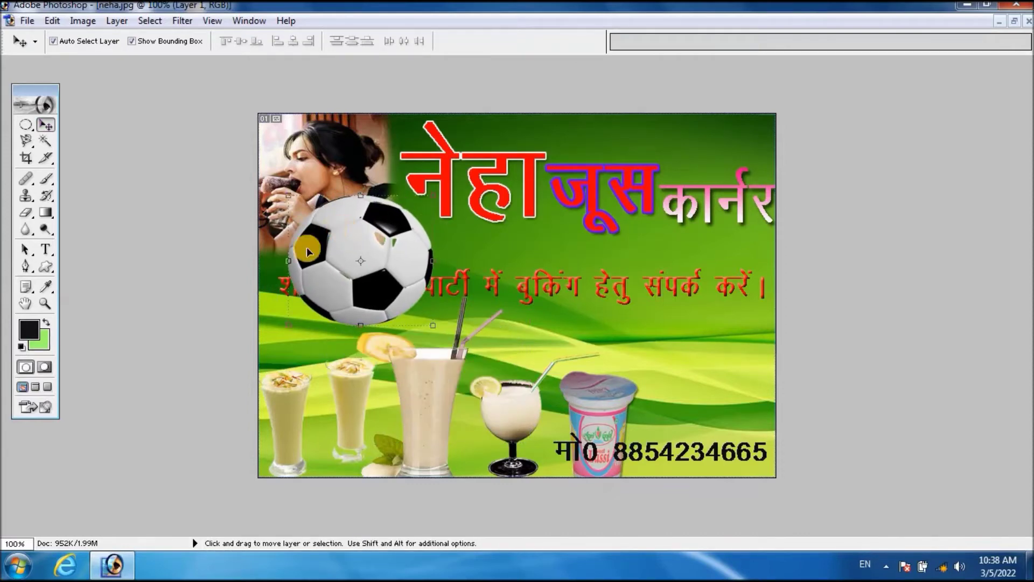
pyautogui.click(34, 388)
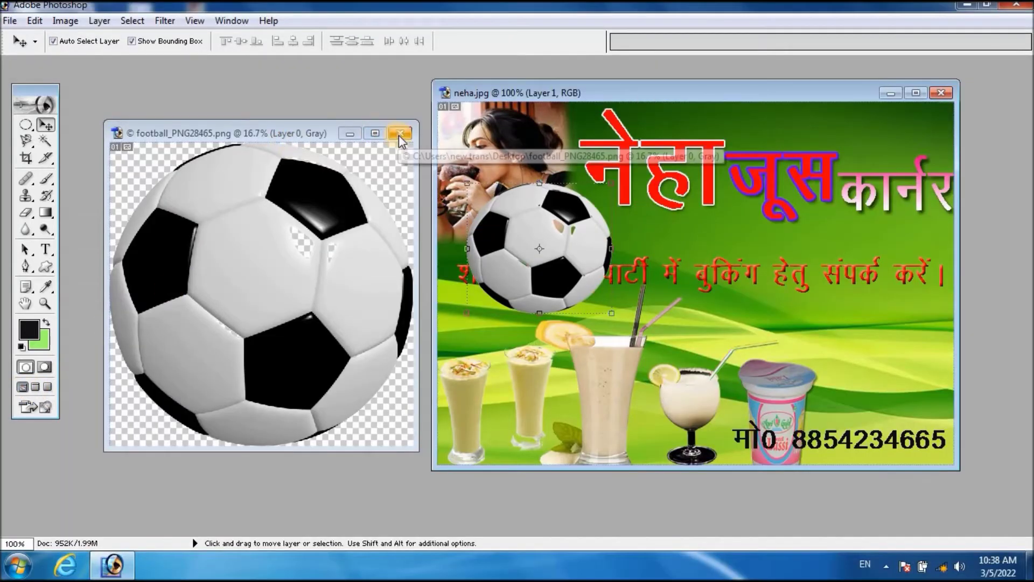
pyautogui.click(399, 134)
# - Open download.jpg and drag its white-backed football into the neha.jpg banner as Layer 2
pyautogui.click(10, 21)
pyautogui.click(28, 52)
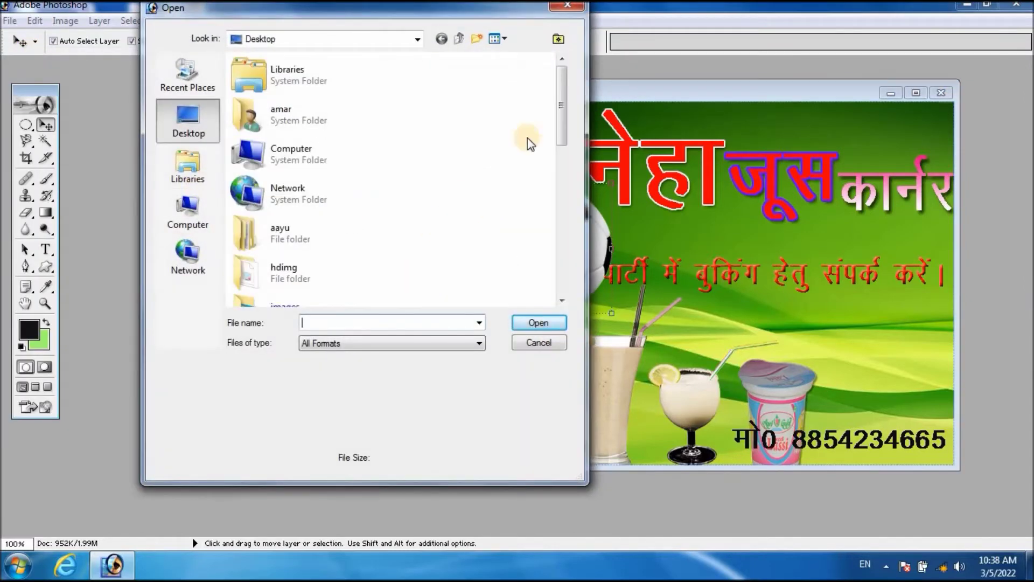
pyautogui.moveTo(558, 118); pyautogui.dragTo(559, 202)
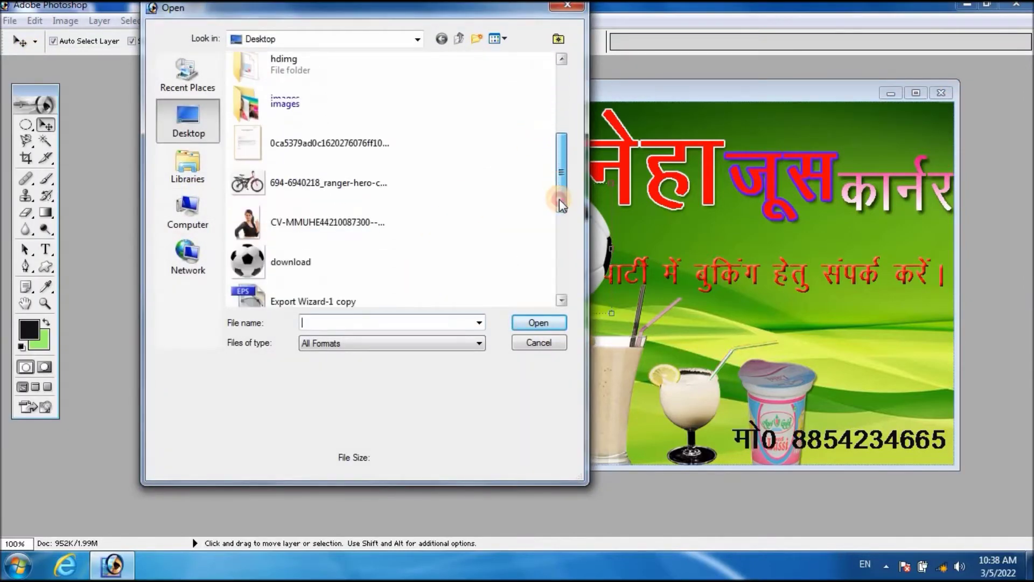
pyautogui.click(319, 212)
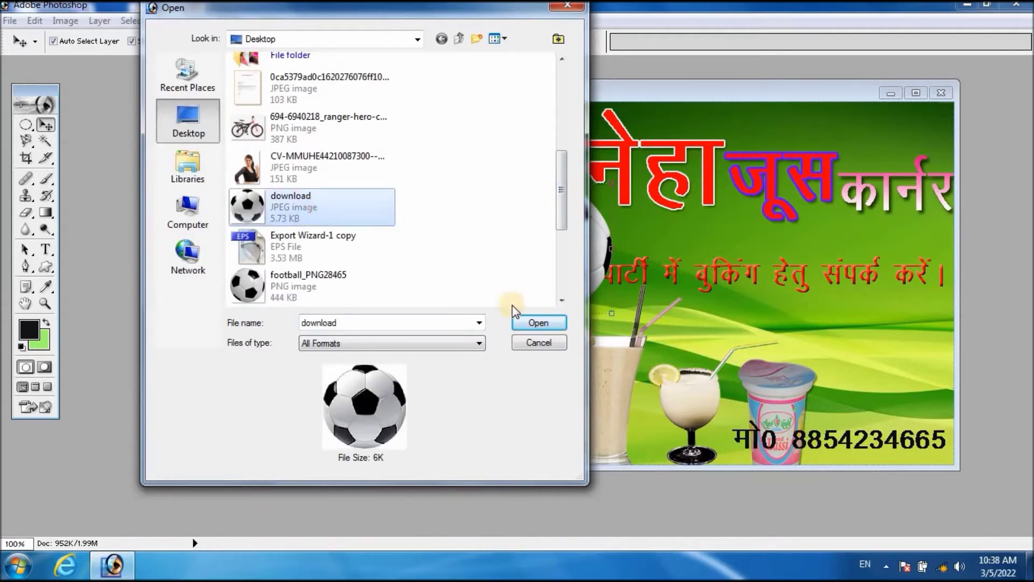
pyautogui.click(537, 322)
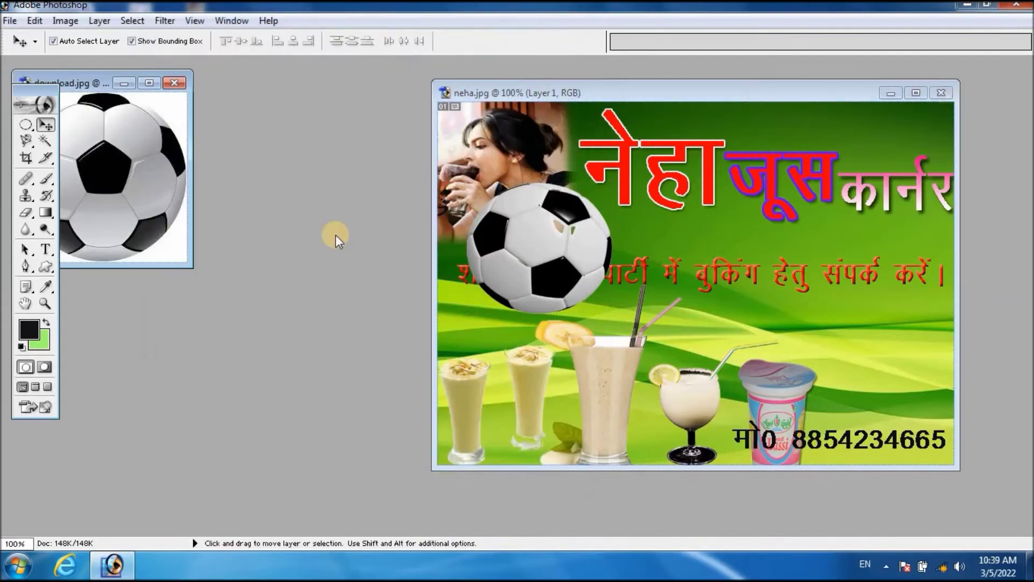
pyautogui.moveTo(82, 85); pyautogui.dragTo(202, 175)
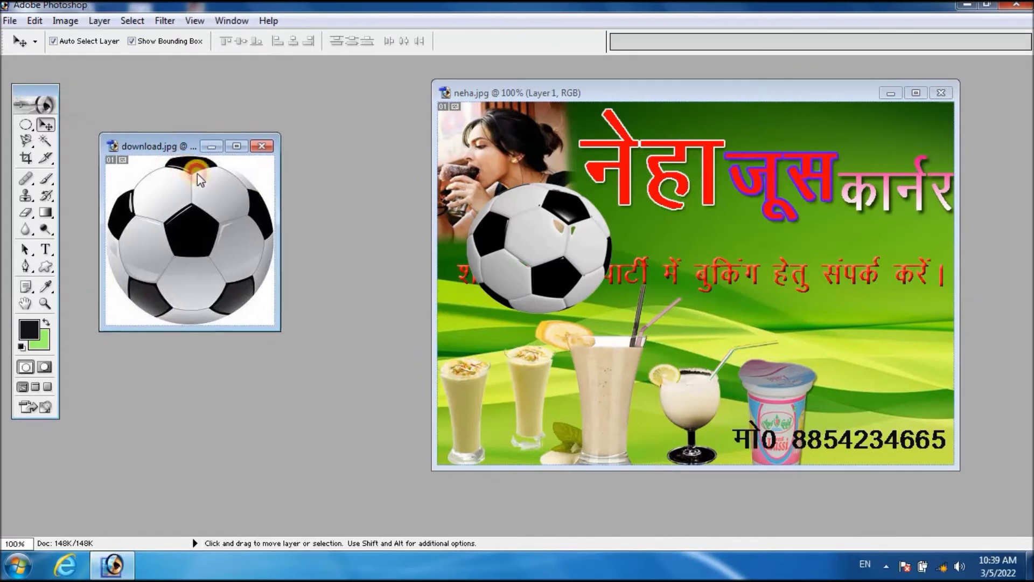
pyautogui.moveTo(198, 226)
pyautogui.mouseDown()
pyautogui.moveTo(646, 226)
pyautogui.moveTo(661, 192)
pyautogui.mouseUp()
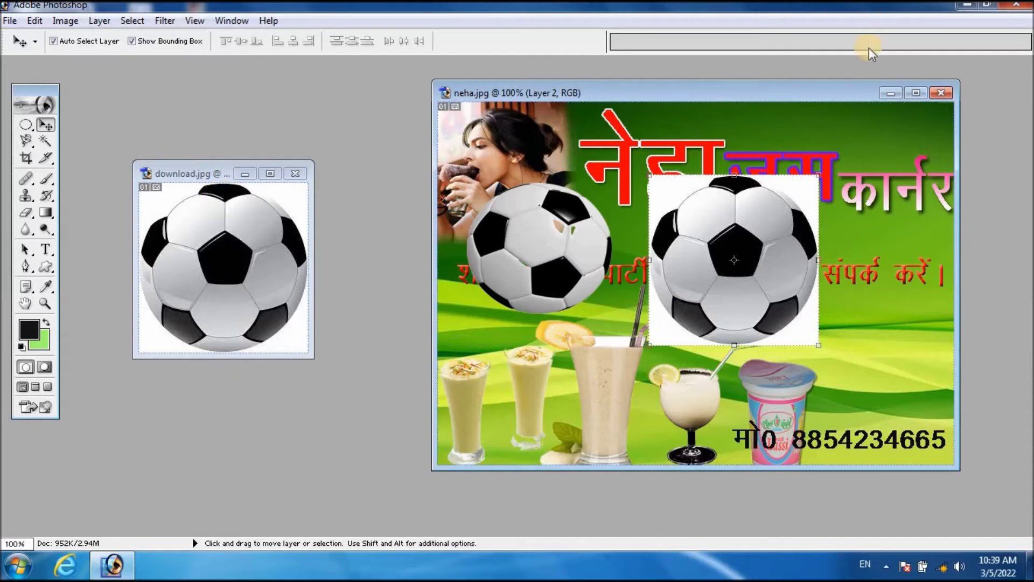
pyautogui.click(103, 23)
pyautogui.moveTo(123, 71)
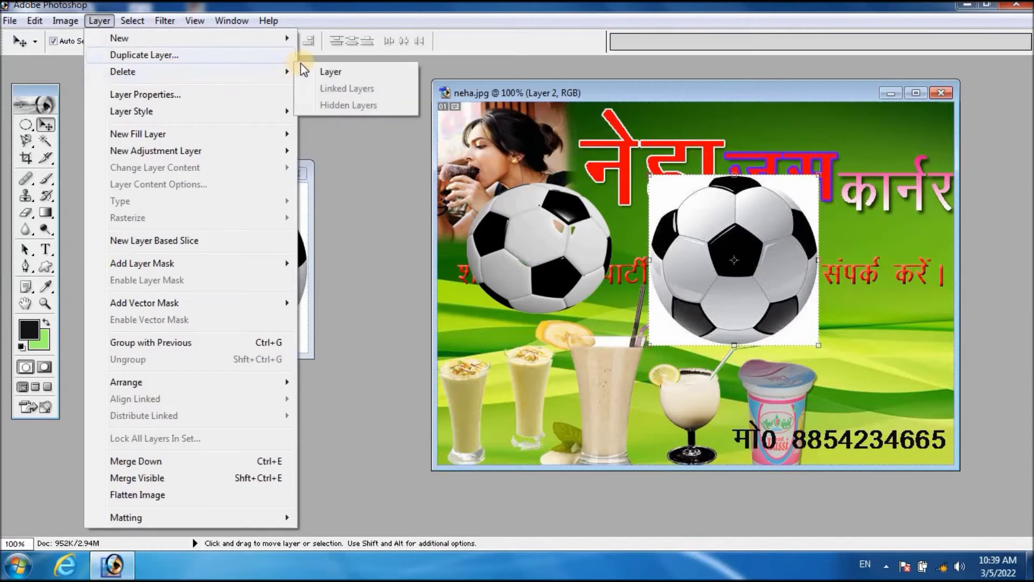
# - Delete Layer 2 and erase download.jpg's white background with the Magic Eraser Tool
pyautogui.click(315, 71)
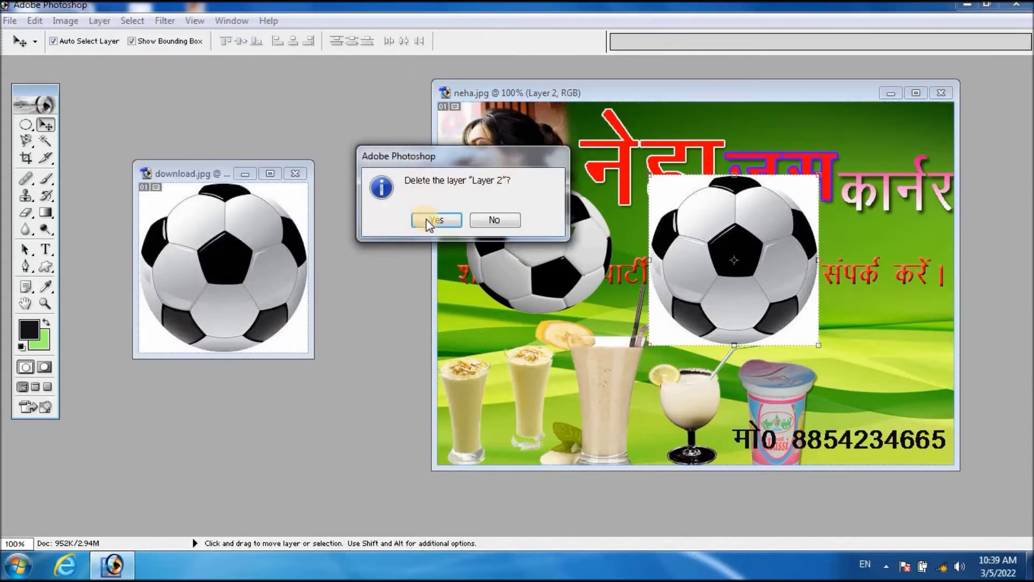
pyautogui.click(426, 219)
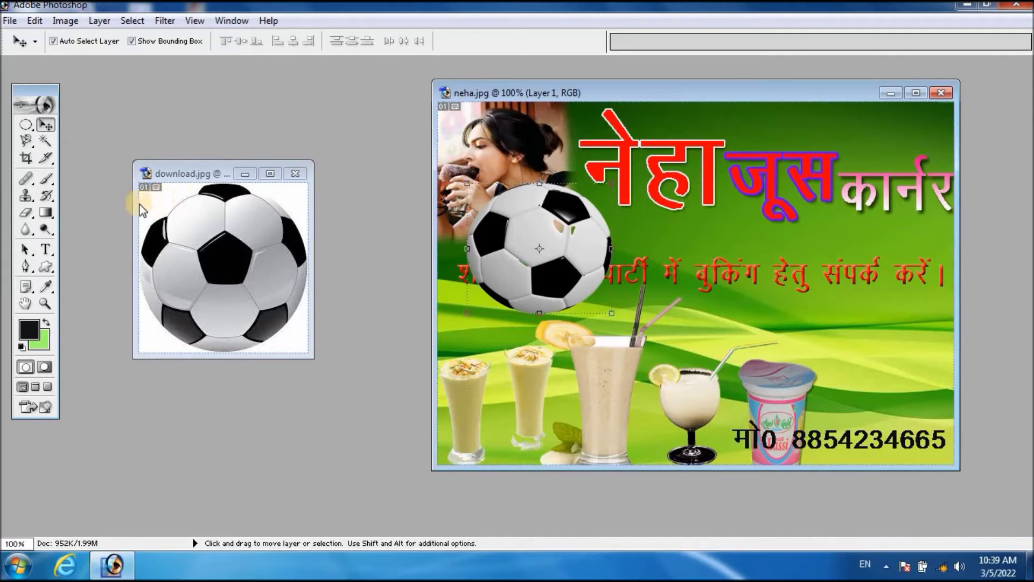
pyautogui.click(27, 218)
pyautogui.click(68, 242)
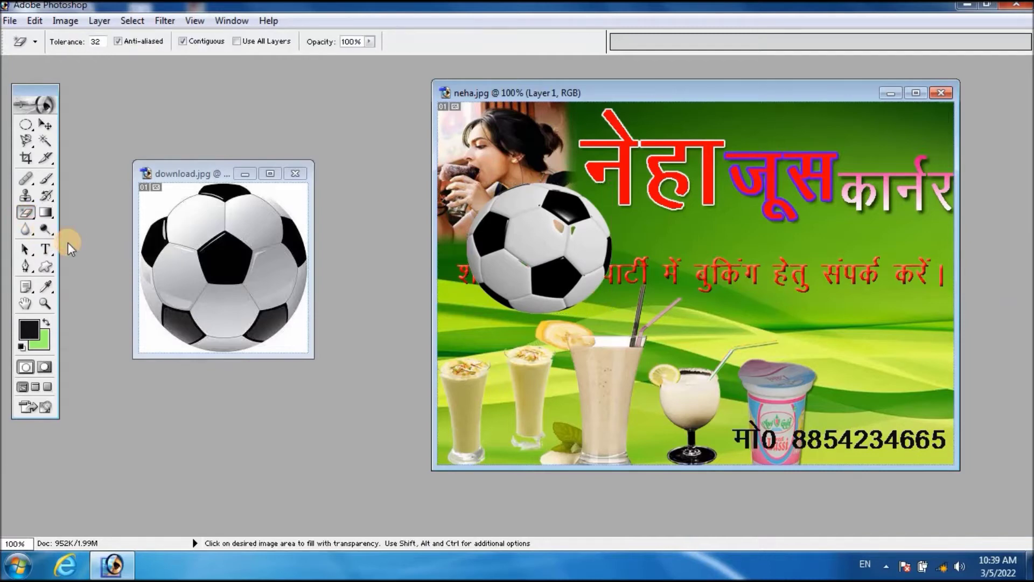
pyautogui.click(24, 214)
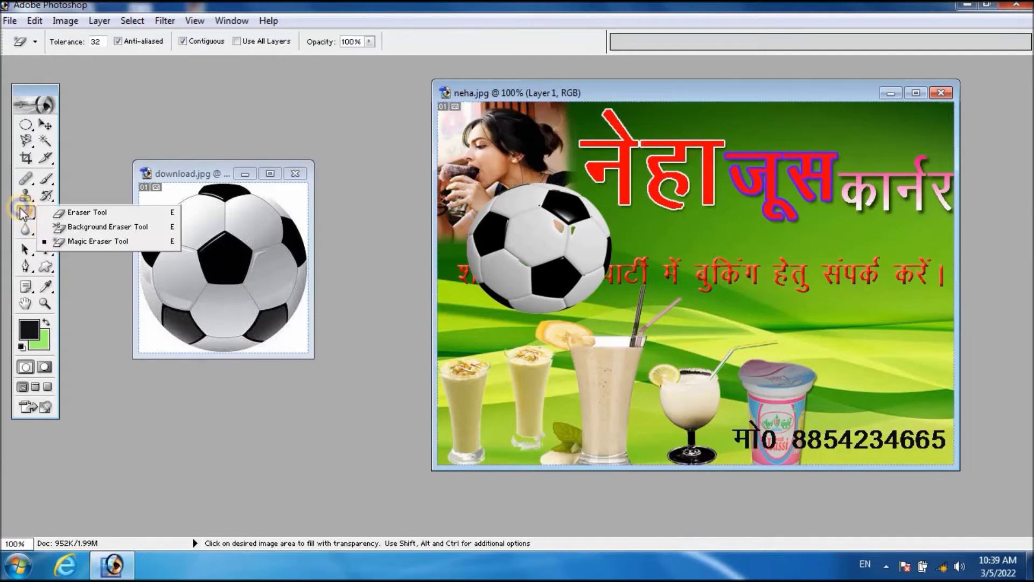
pyautogui.click(86, 243)
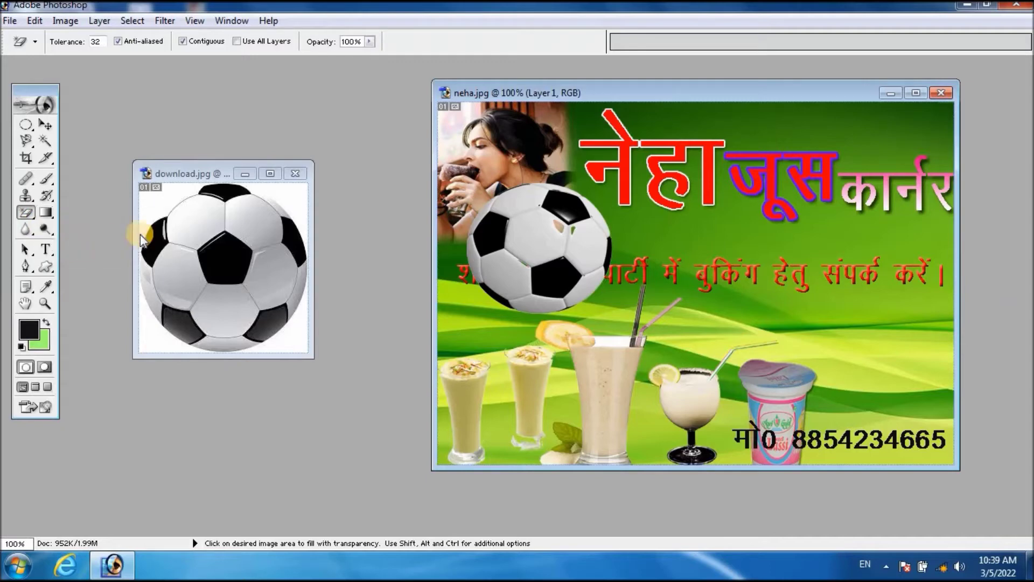
pyautogui.click(151, 208)
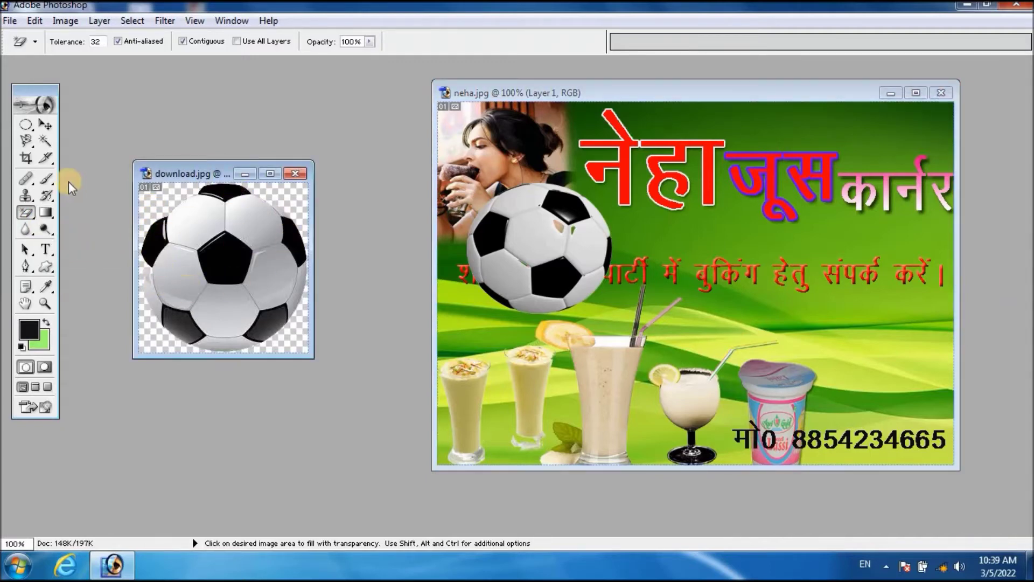
pyautogui.click(10, 21)
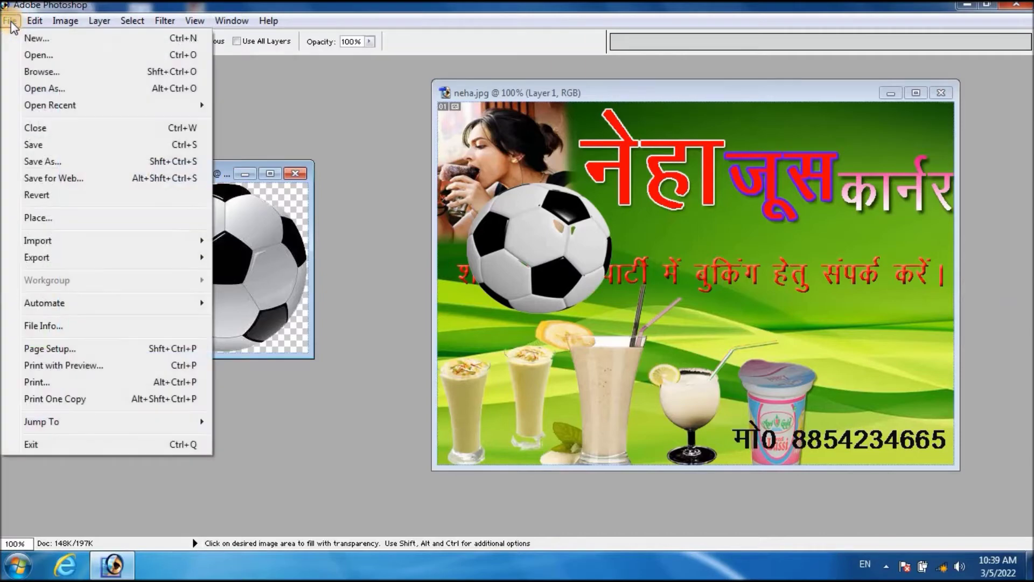
# - Save As PNG format, removing the file name's trailing space and appending 'p'
pyautogui.click(57, 163)
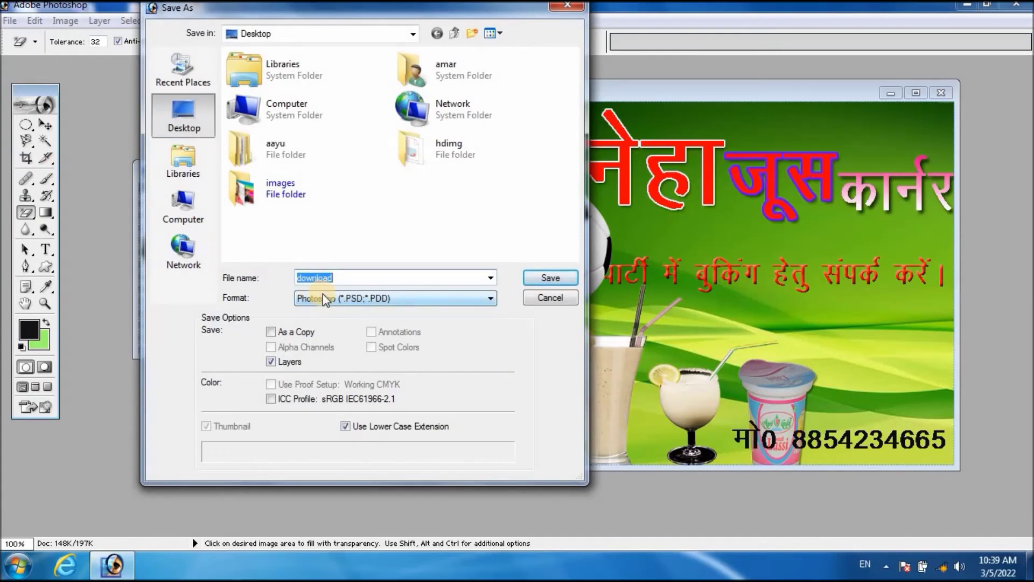
pyautogui.click(338, 300)
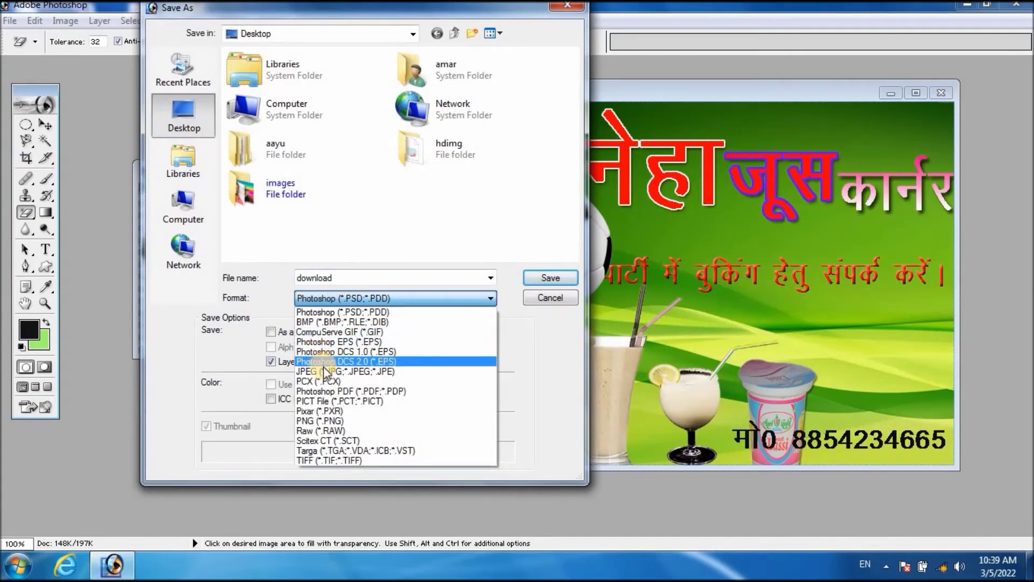
pyautogui.click(326, 421)
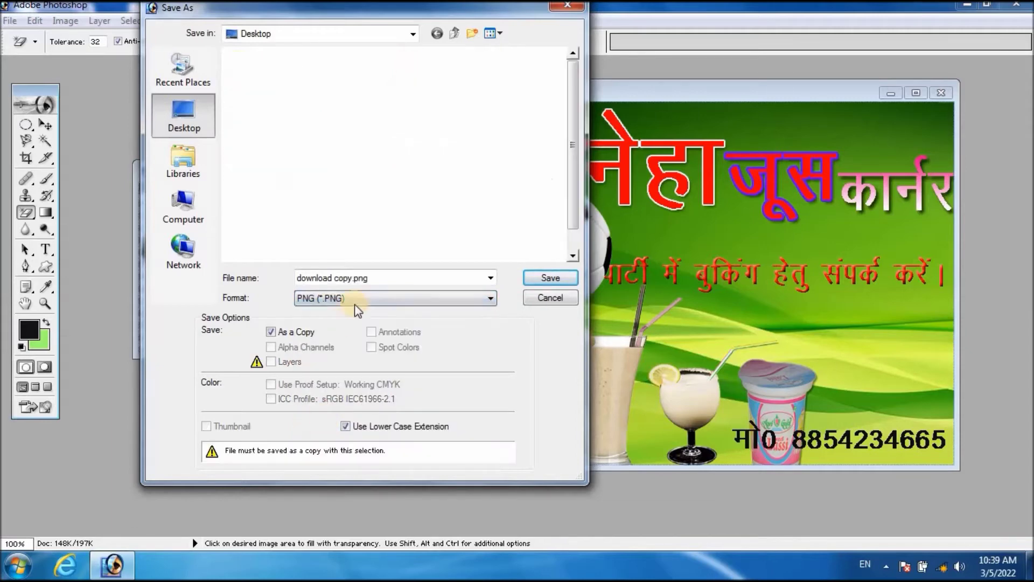
pyautogui.click(386, 278)
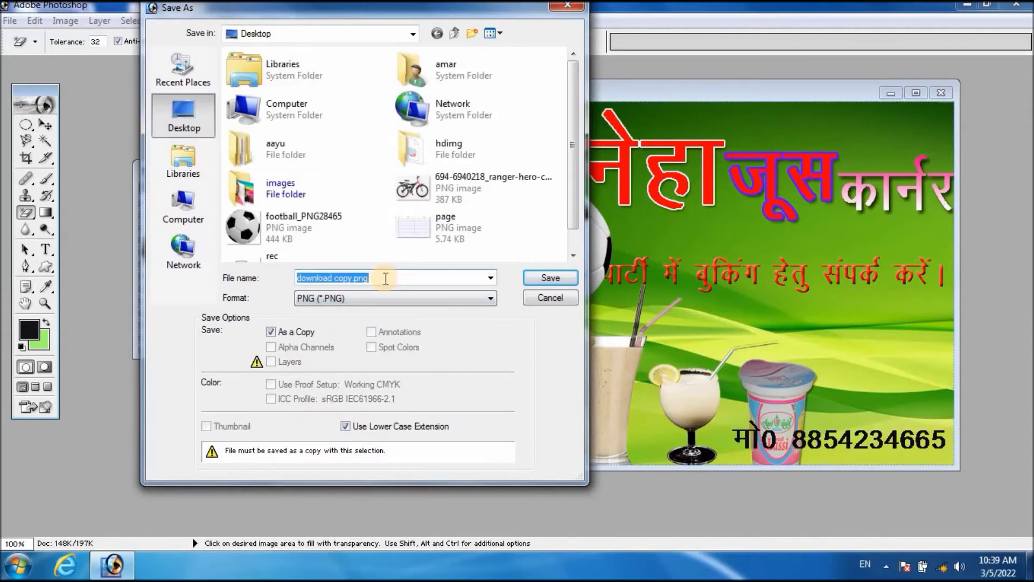
pyautogui.click(386, 278)
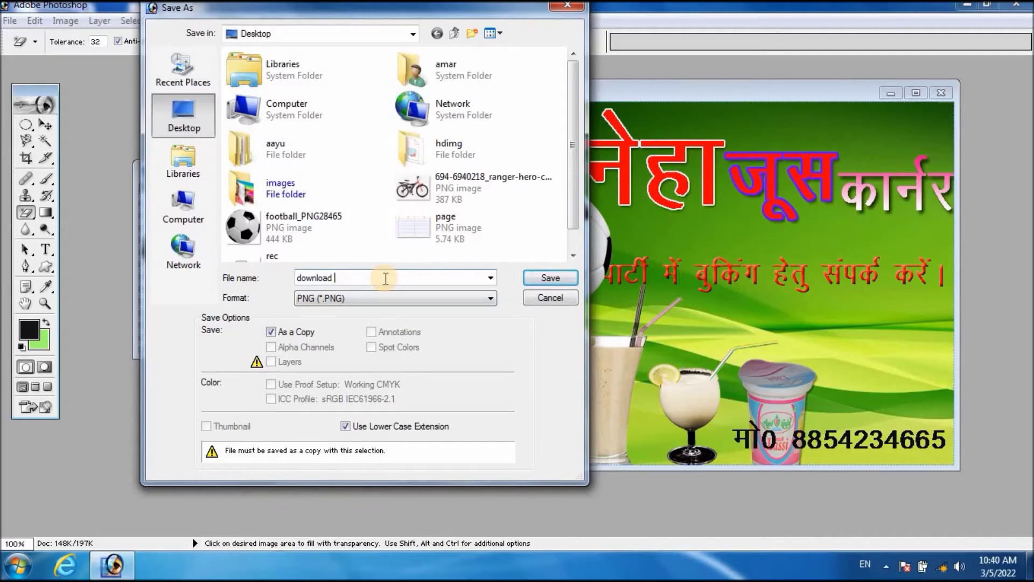
pyautogui.press('BackSpace')
pyautogui.write('p')
# - Finish the PNG save with default options and close download.jpg without saving
pyautogui.click(544, 283)
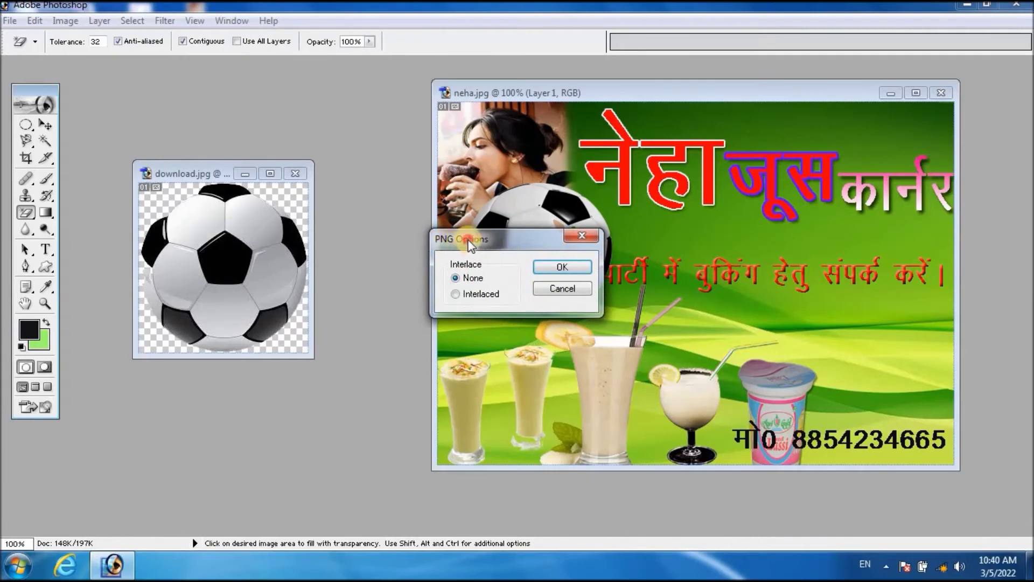
pyautogui.moveTo(462, 247); pyautogui.dragTo(351, 273)
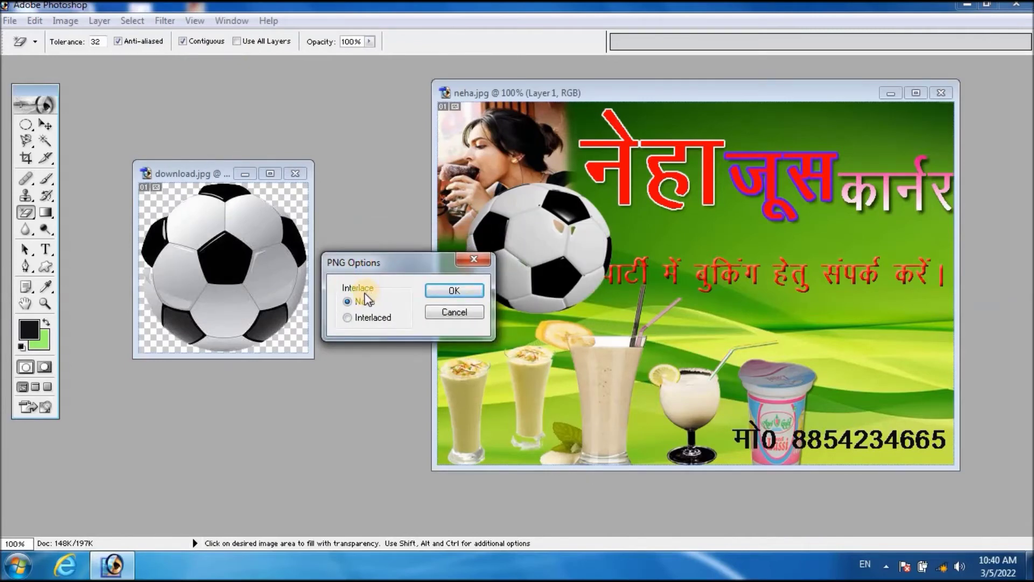
pyautogui.click(454, 292)
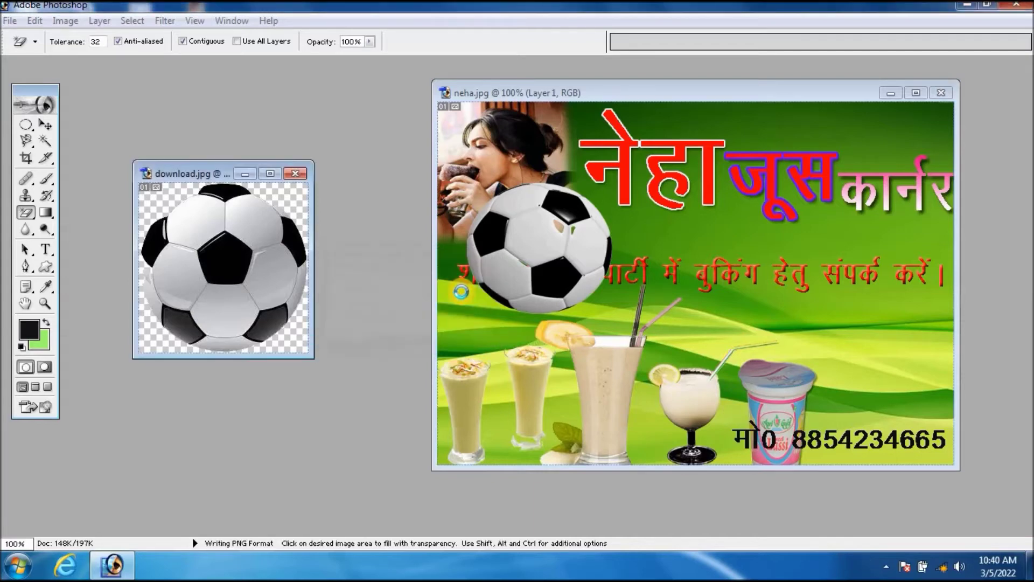
pyautogui.click(295, 173)
pyautogui.click(485, 219)
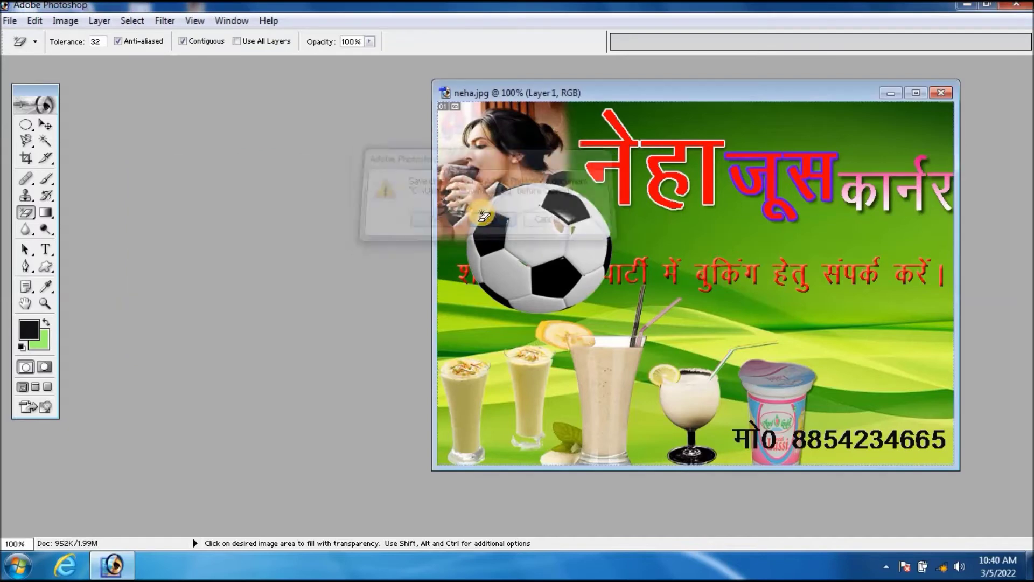
# - Open the football PNG (downloadpng) and move its window into clear view
pyautogui.click(10, 22)
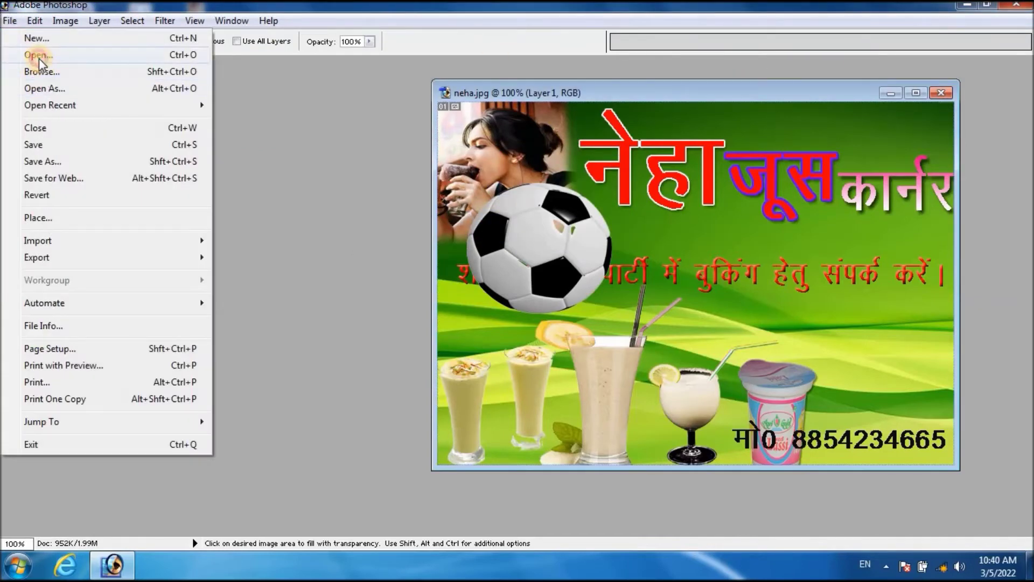
pyautogui.click(38, 56)
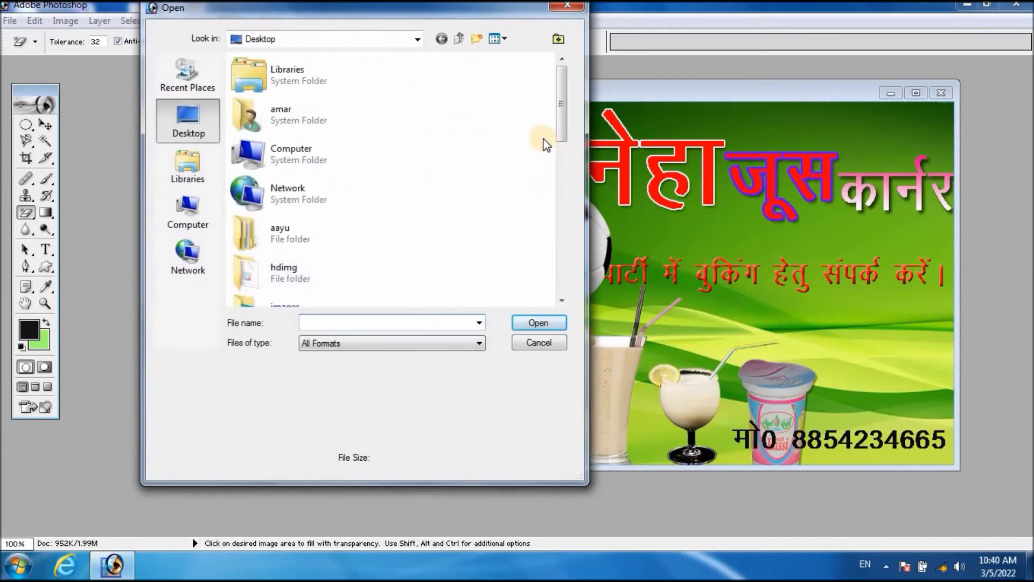
pyautogui.moveTo(562, 137); pyautogui.dragTo(568, 214)
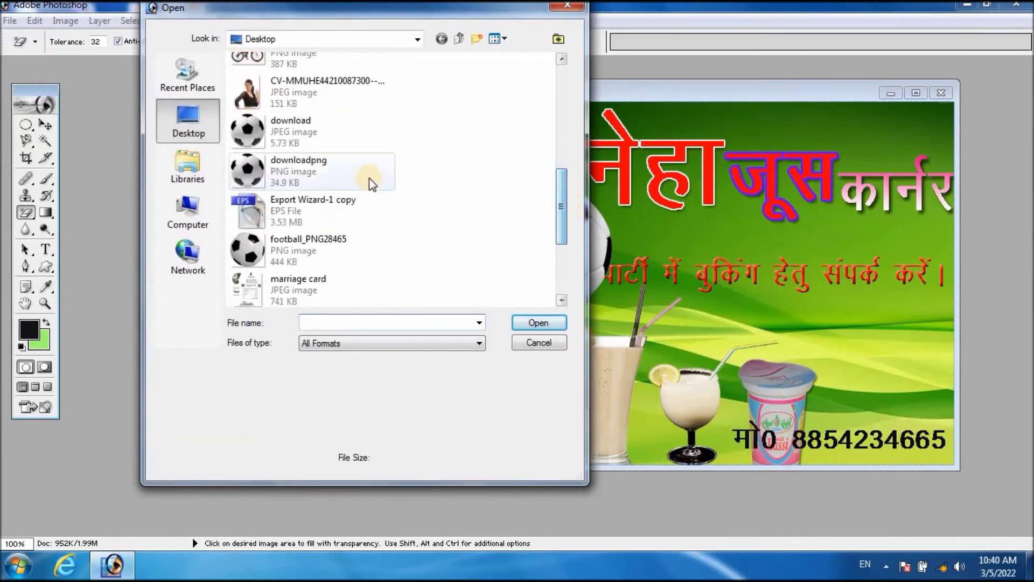
pyautogui.click(296, 164)
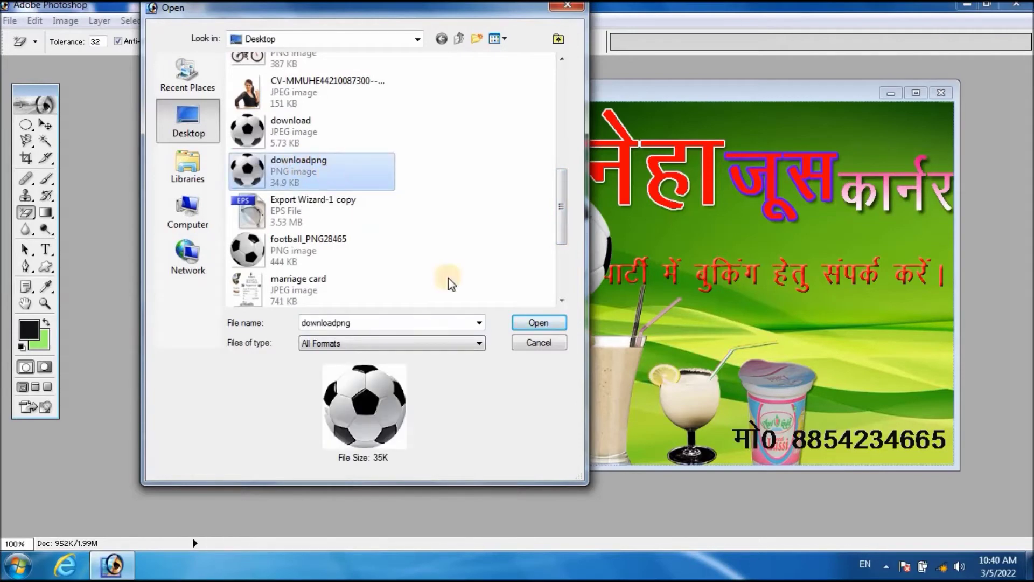
pyautogui.click(536, 325)
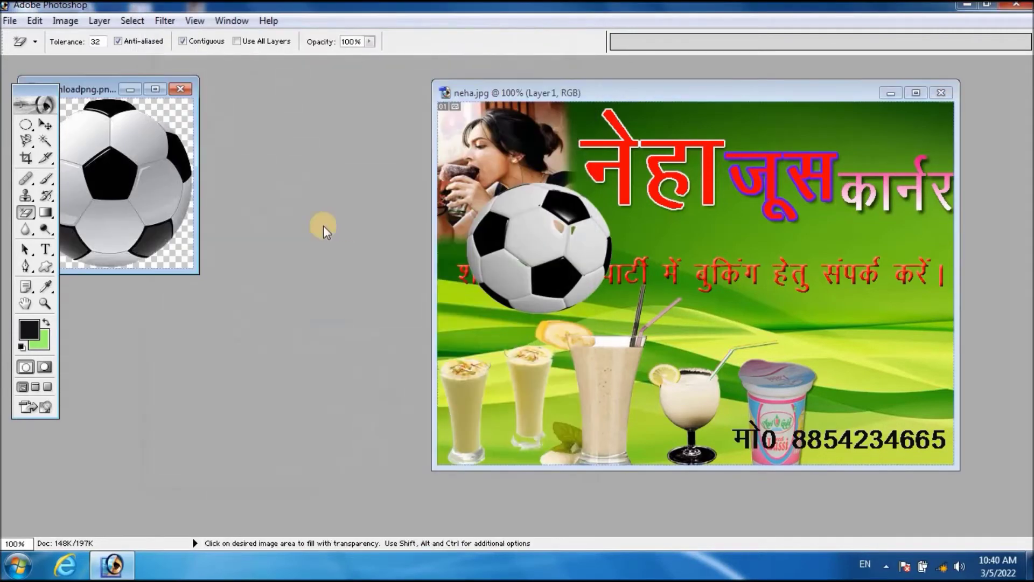
pyautogui.moveTo(90, 89); pyautogui.dragTo(183, 117)
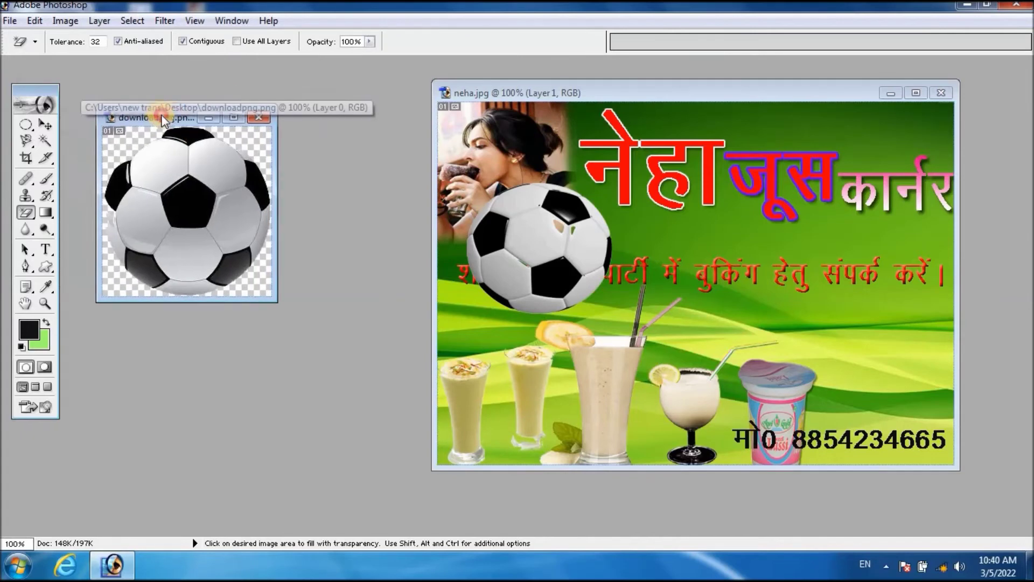
# - Drag the football into neha.jpg as Layer 2, right of the first ball
pyautogui.click(49, 125)
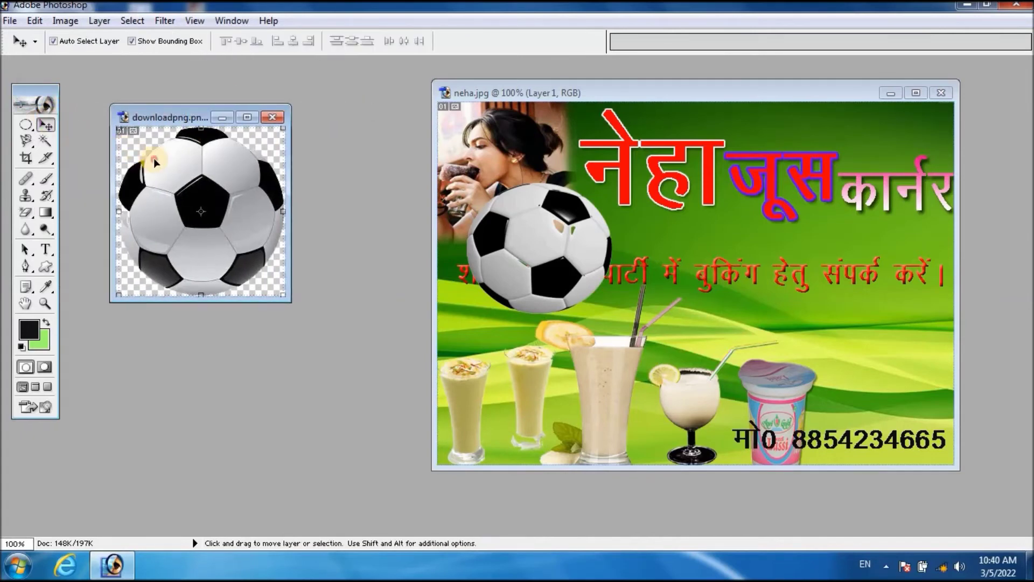
pyautogui.moveTo(154, 158); pyautogui.dragTo(662, 195)
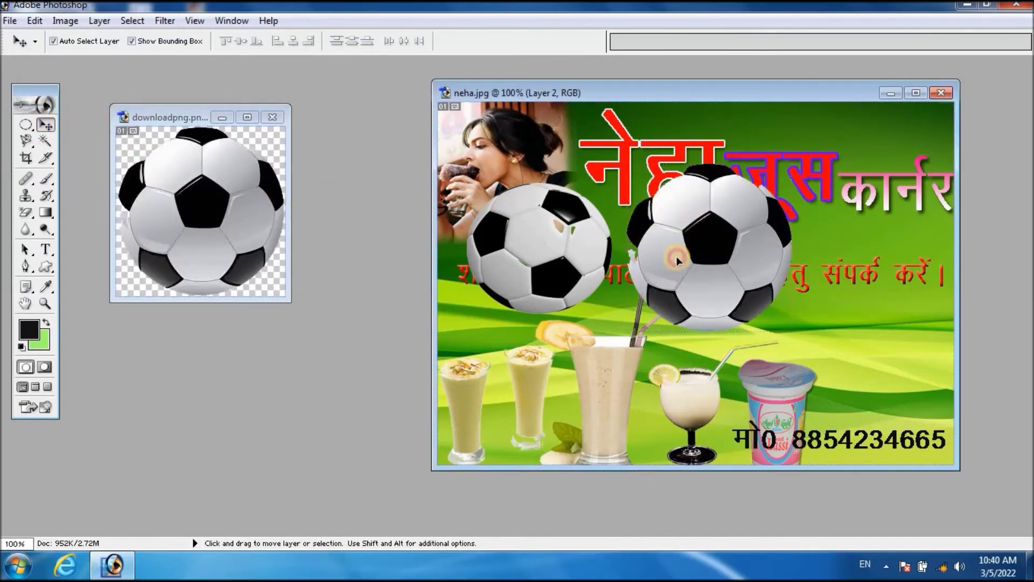
pyautogui.moveTo(676, 256); pyautogui.dragTo(688, 266)
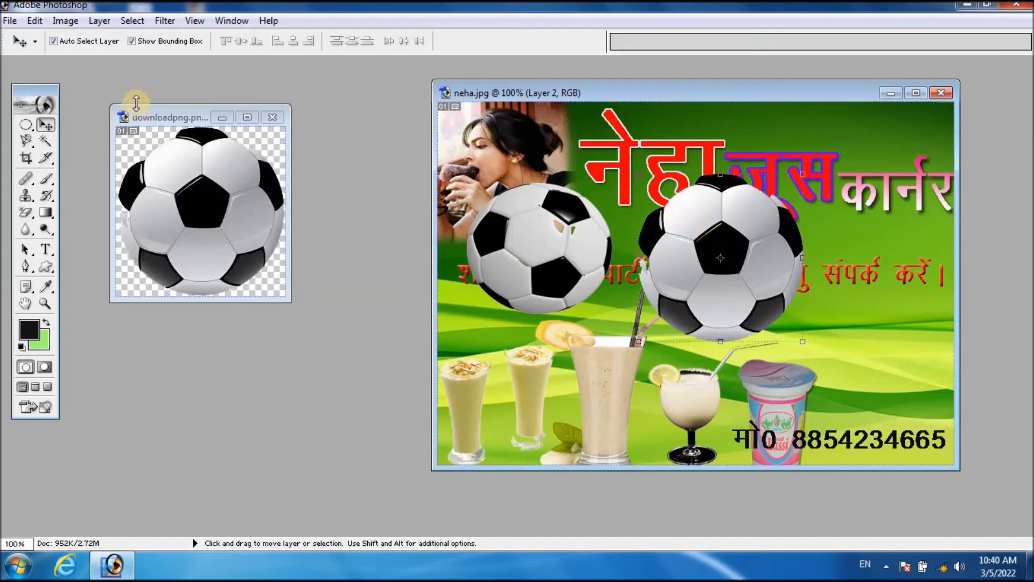
pyautogui.click(10, 21)
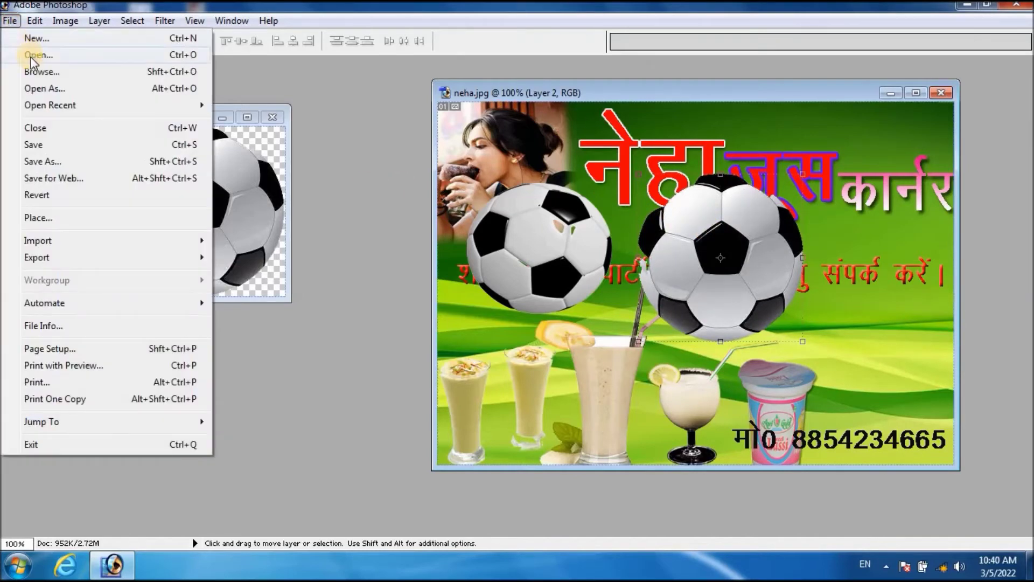
# - Open the woman's CV JPEG photo and place its window beside the banner
pyautogui.click(24, 42)
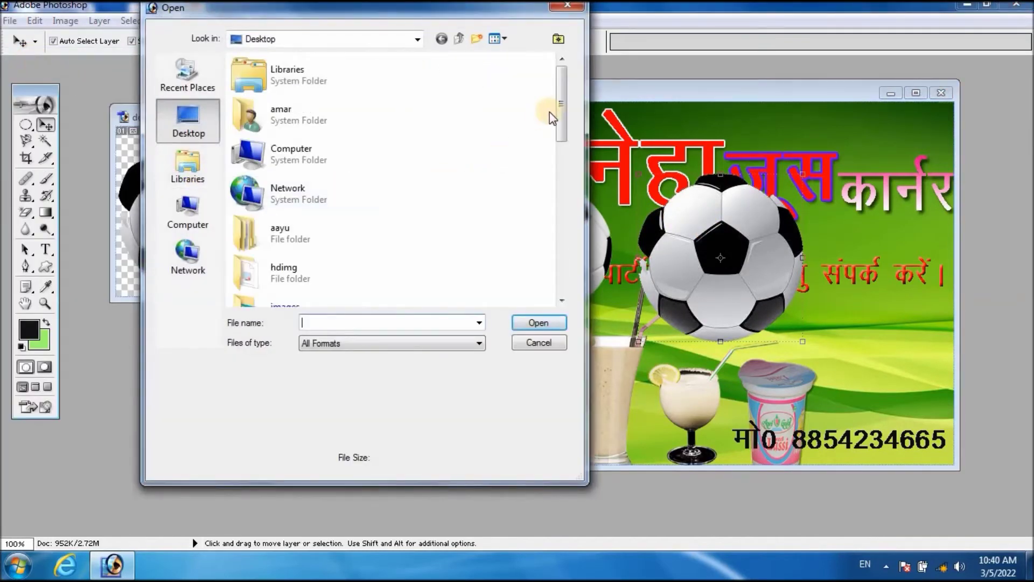
pyautogui.moveTo(560, 112); pyautogui.dragTo(560, 199)
pyautogui.click(344, 153)
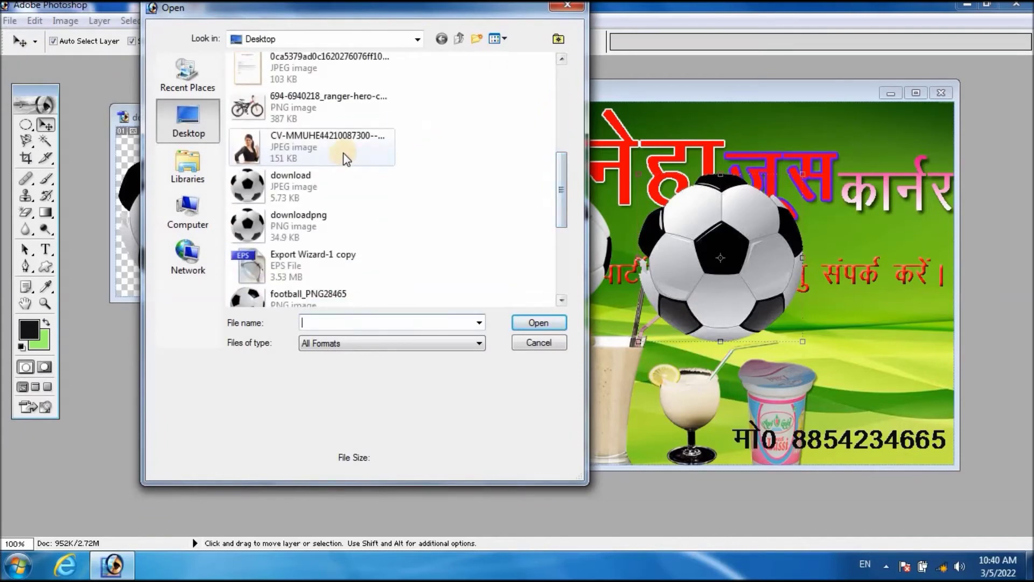
pyautogui.click(519, 322)
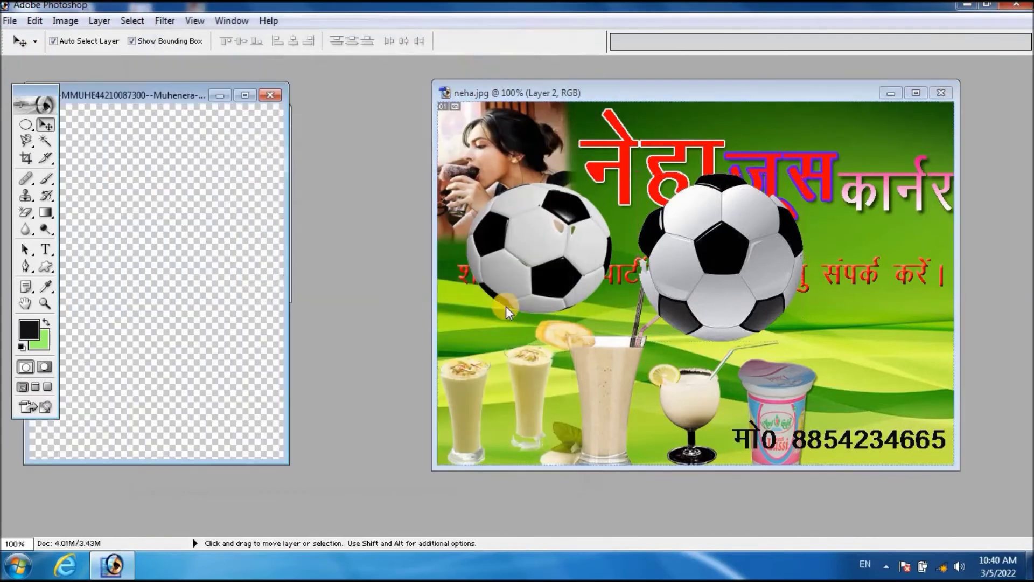
pyautogui.moveTo(124, 96); pyautogui.dragTo(218, 124)
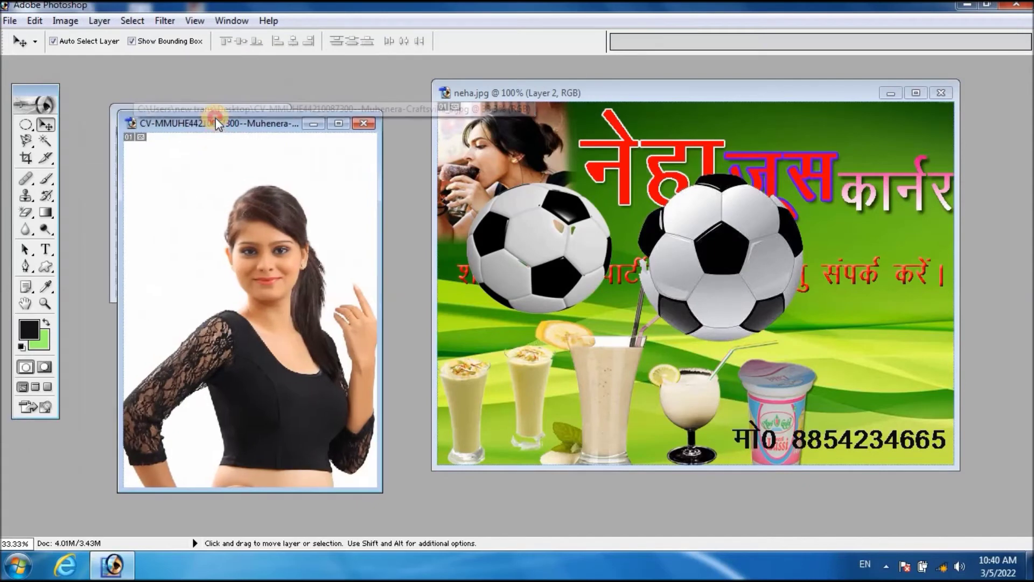
# - Drop the woman's photo into neha.jpg as Layer 3, reposition it and begin scaling it down
pyautogui.moveTo(567, 216)
pyautogui.mouseDown()
pyautogui.moveTo(576, 215)
pyautogui.moveTo(577, 273)
pyautogui.mouseUp()
pyautogui.moveTo(640, 198); pyautogui.dragTo(681, 318)
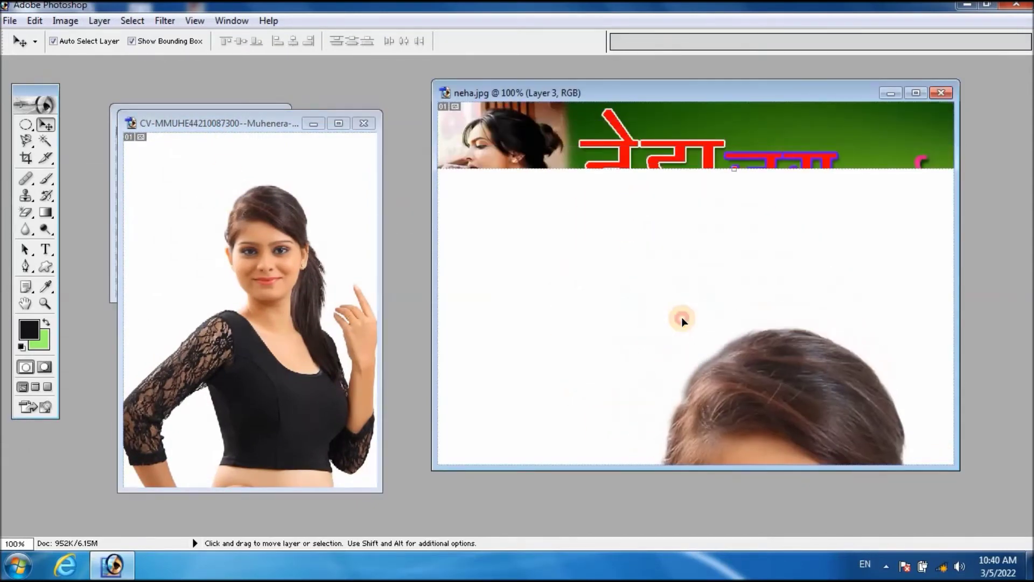
pyautogui.moveTo(552, 219); pyautogui.dragTo(634, 249)
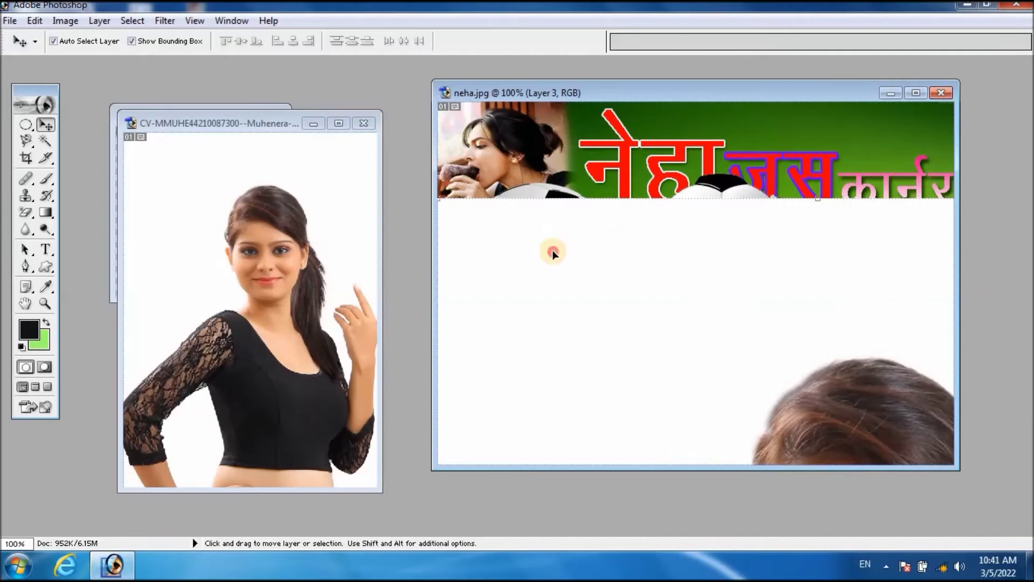
pyautogui.moveTo(553, 253); pyautogui.dragTo(580, 201)
pyautogui.moveTo(516, 192)
pyautogui.mouseDown()
pyautogui.moveTo(664, 269)
pyautogui.moveTo(518, 190)
pyautogui.moveTo(507, 167)
pyautogui.moveTo(635, 252)
pyautogui.moveTo(733, 371)
pyautogui.moveTo(563, 195)
pyautogui.mouseUp()
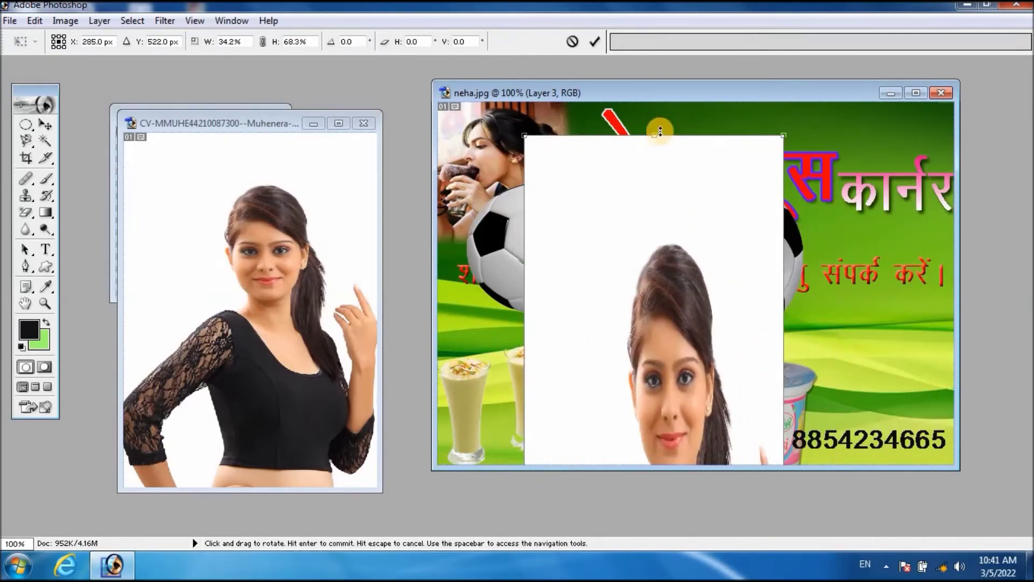
# - Shrink and reposition the woman's photo layer, then apply the transformation
pyautogui.moveTo(654, 136)
pyautogui.mouseDown()
pyautogui.moveTo(673, 414)
pyautogui.moveTo(663, 226)
pyautogui.mouseUp()
pyautogui.moveTo(642, 169); pyautogui.dragTo(656, 321)
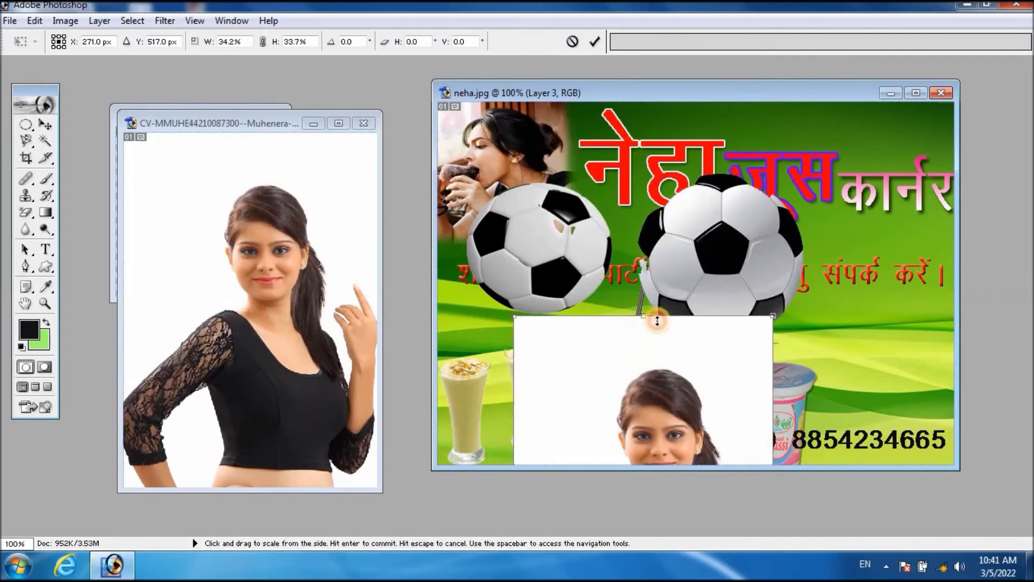
pyautogui.moveTo(655, 404); pyautogui.dragTo(638, 219)
pyautogui.moveTo(494, 131); pyautogui.dragTo(614, 248)
pyautogui.moveTo(609, 205); pyautogui.dragTo(551, 115)
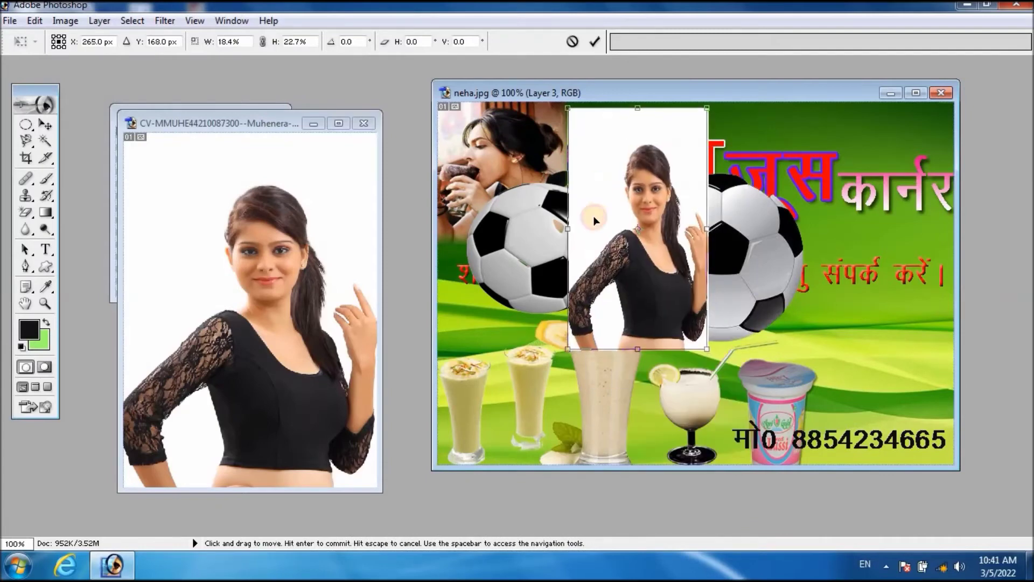
pyautogui.click(45, 125)
pyautogui.click(414, 218)
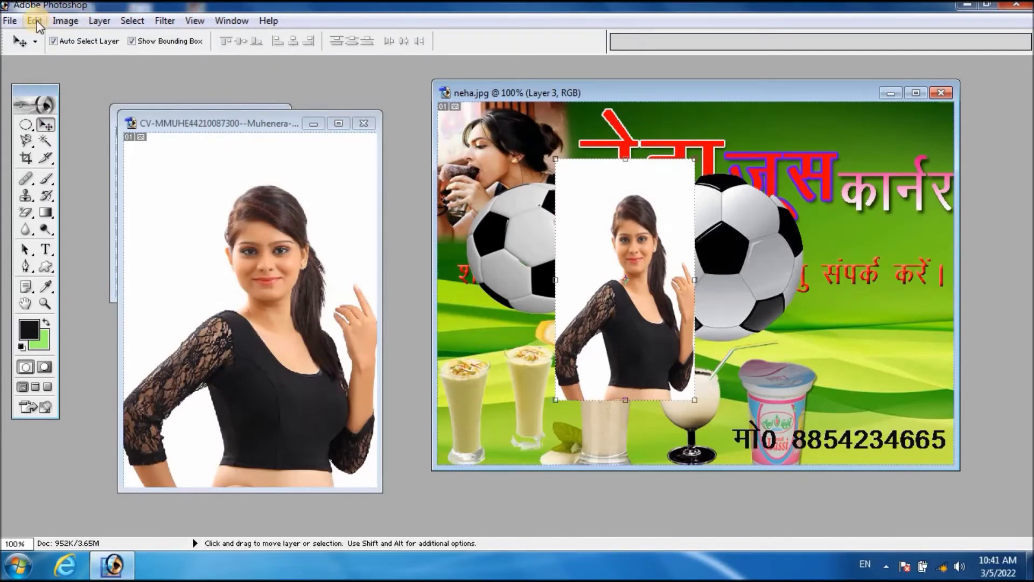
# - Delete Layer 3 from the banner and bring the original woman photo to the front
pyautogui.click(99, 20)
pyautogui.moveTo(122, 71)
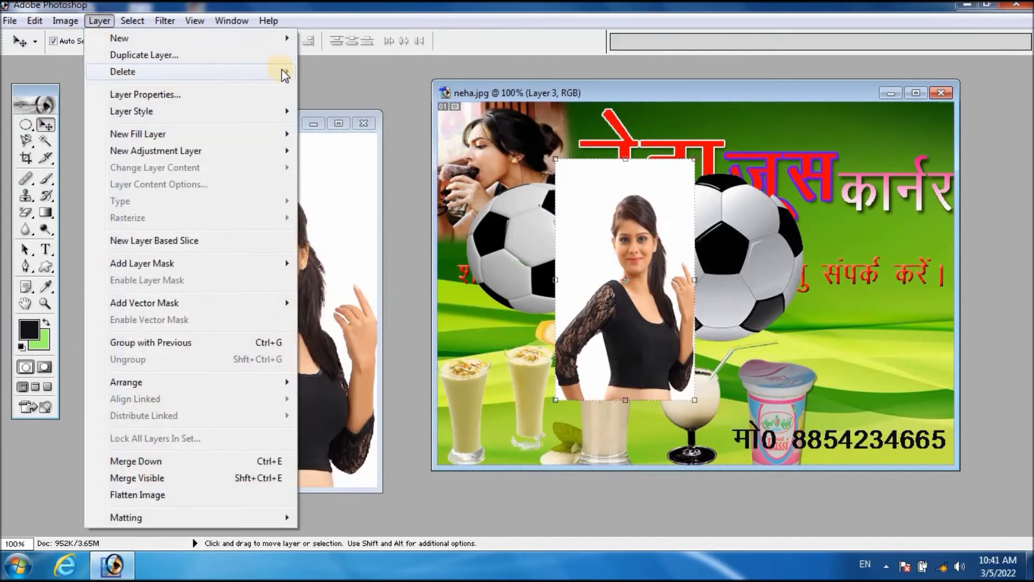
pyautogui.click(330, 72)
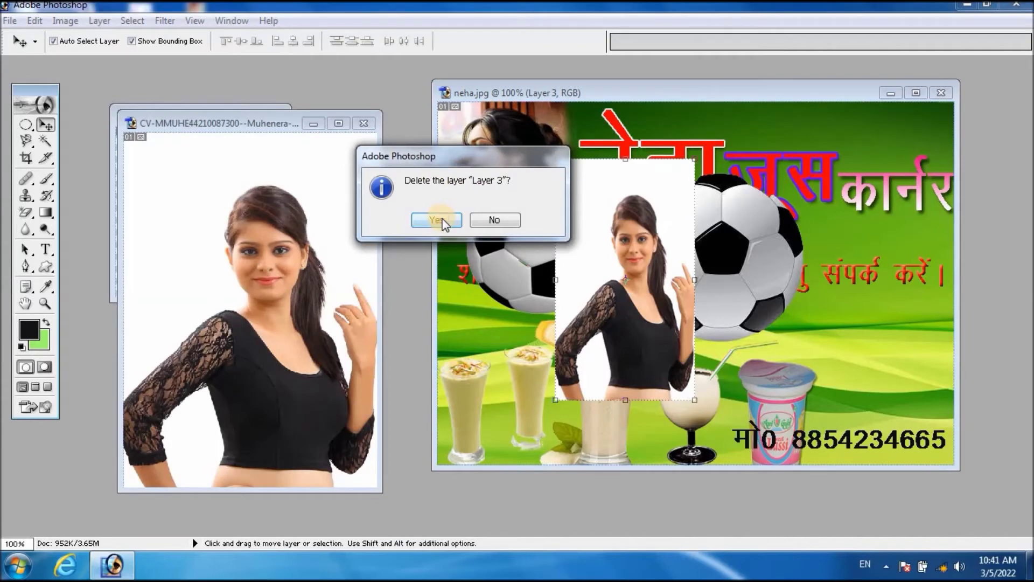
pyautogui.click(438, 220)
pyautogui.click(175, 189)
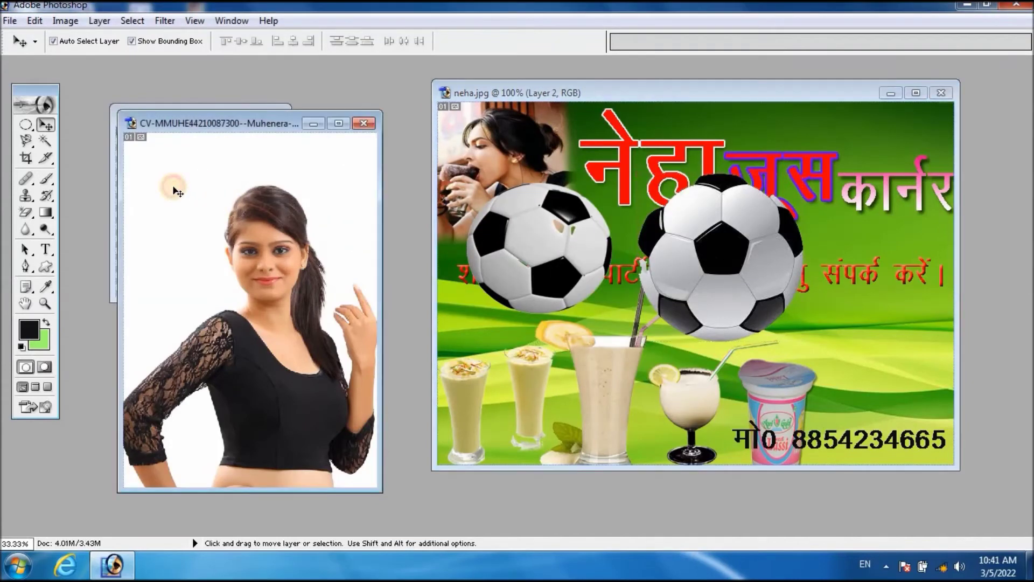
# - Use the Magic Eraser to clear the white background, arm gaps and lower-edge spots
pyautogui.moveTo(26, 217); pyautogui.dragTo(81, 238)
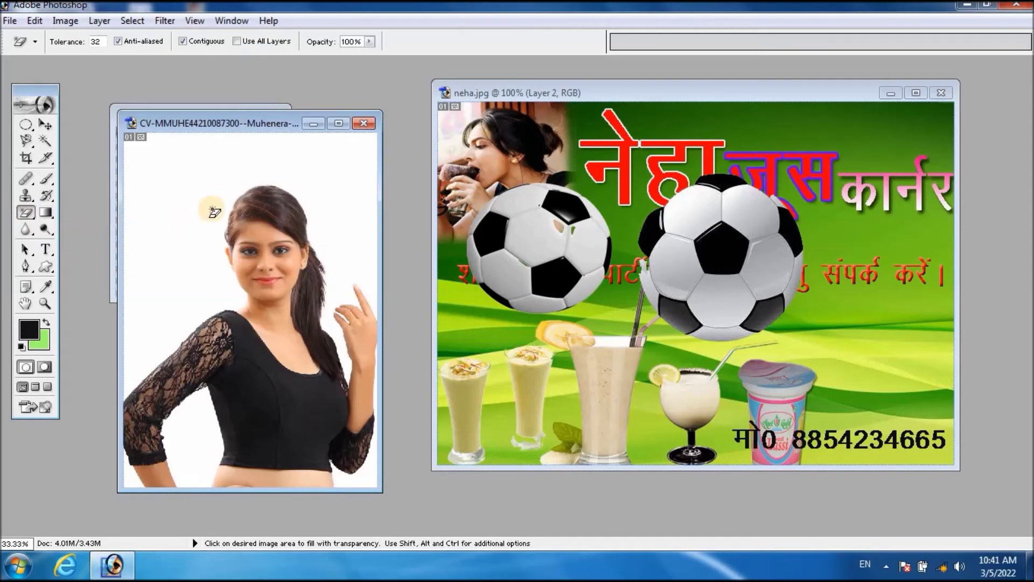
pyautogui.click(177, 197)
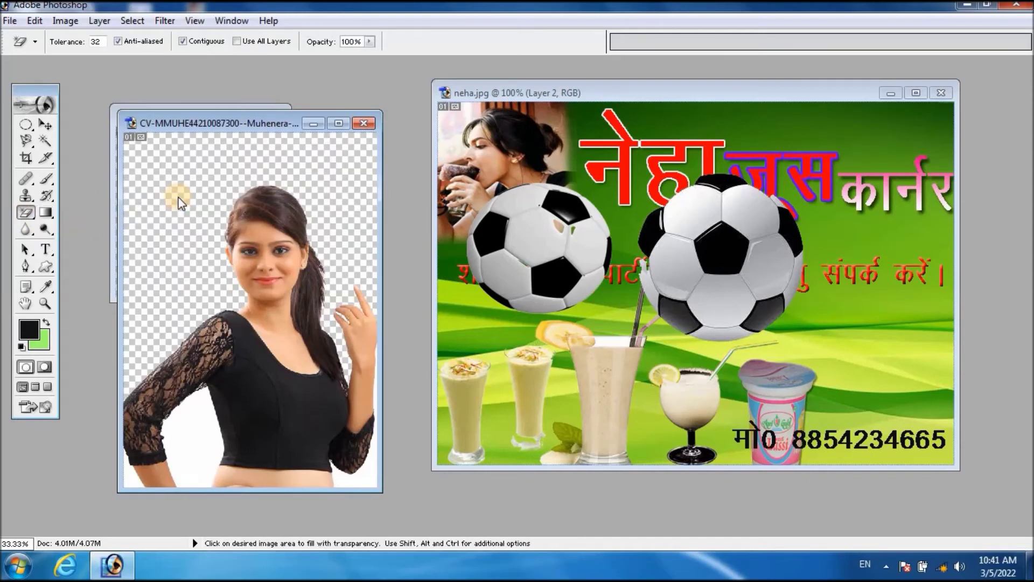
pyautogui.click(188, 431)
pyautogui.click(130, 476)
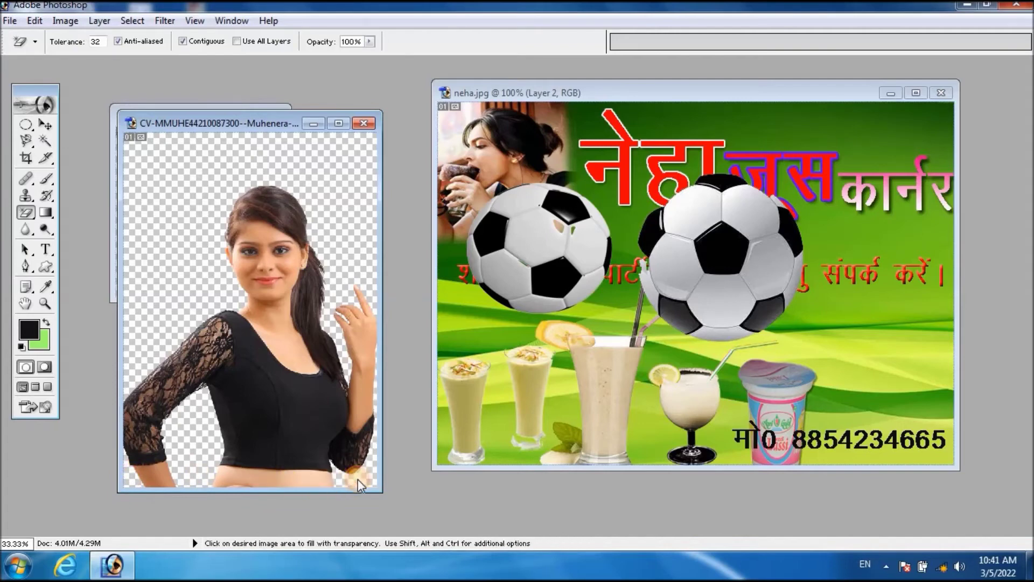
pyautogui.click(310, 390)
pyautogui.click(9, 20)
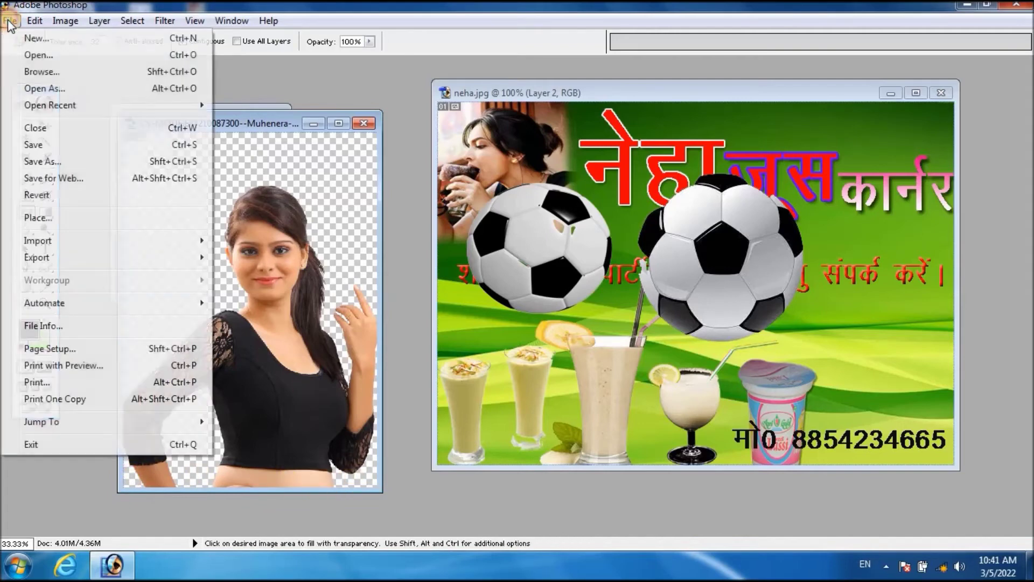
# - In Save As, choose the Desktop, PNG format and the file name CV-Mg
pyautogui.click(48, 163)
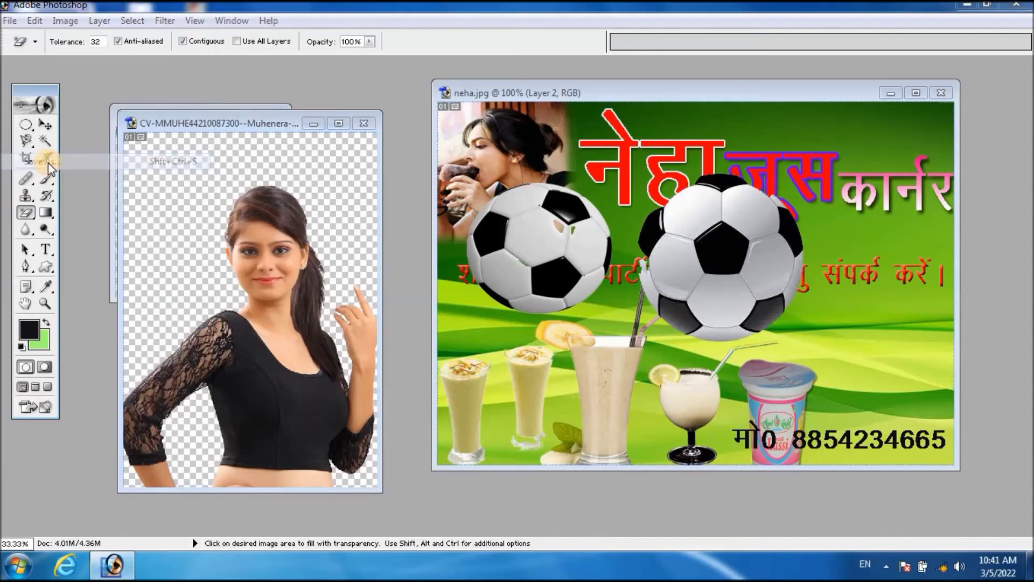
pyautogui.click(186, 121)
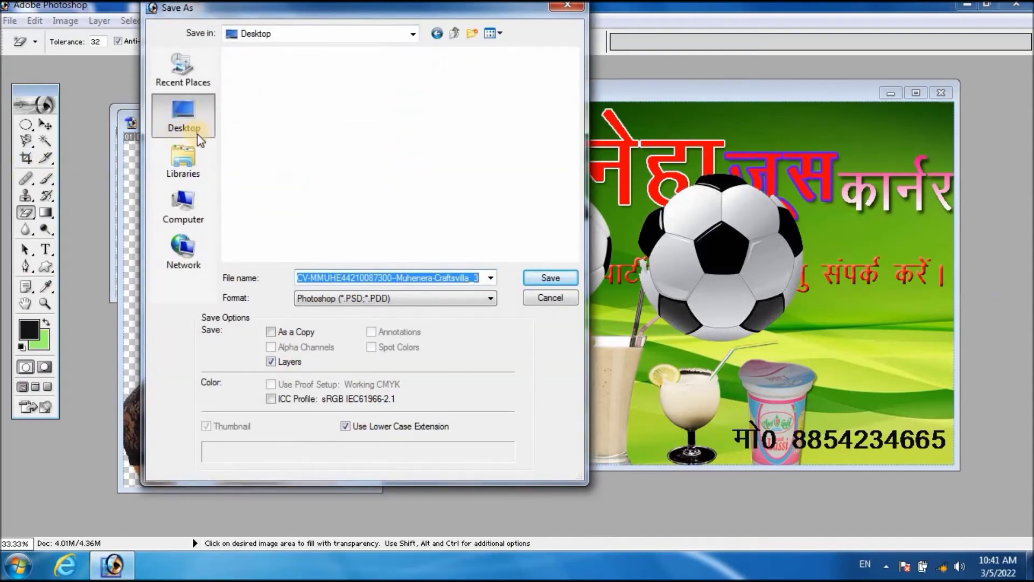
pyautogui.click(322, 298)
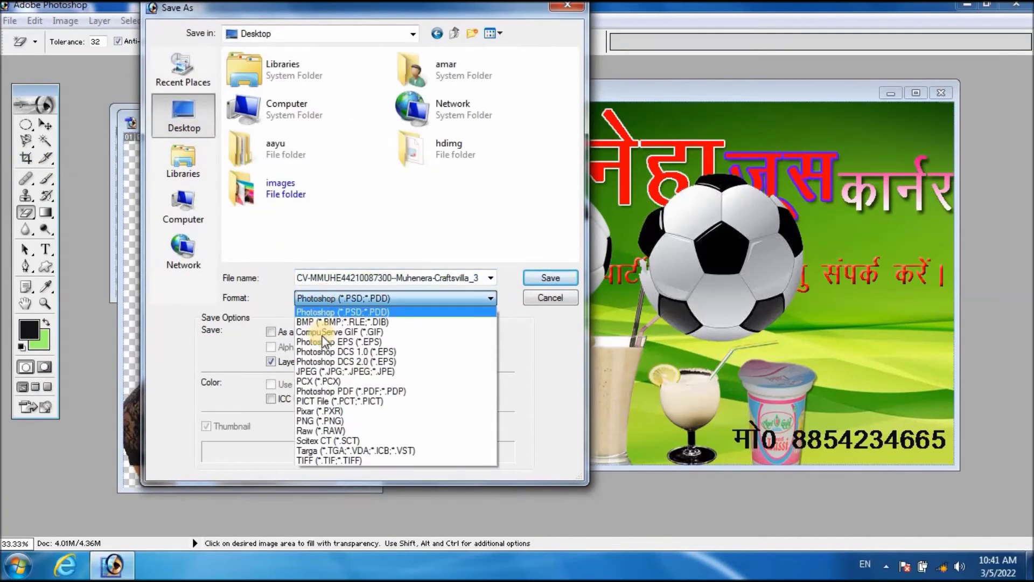
pyautogui.click(319, 420)
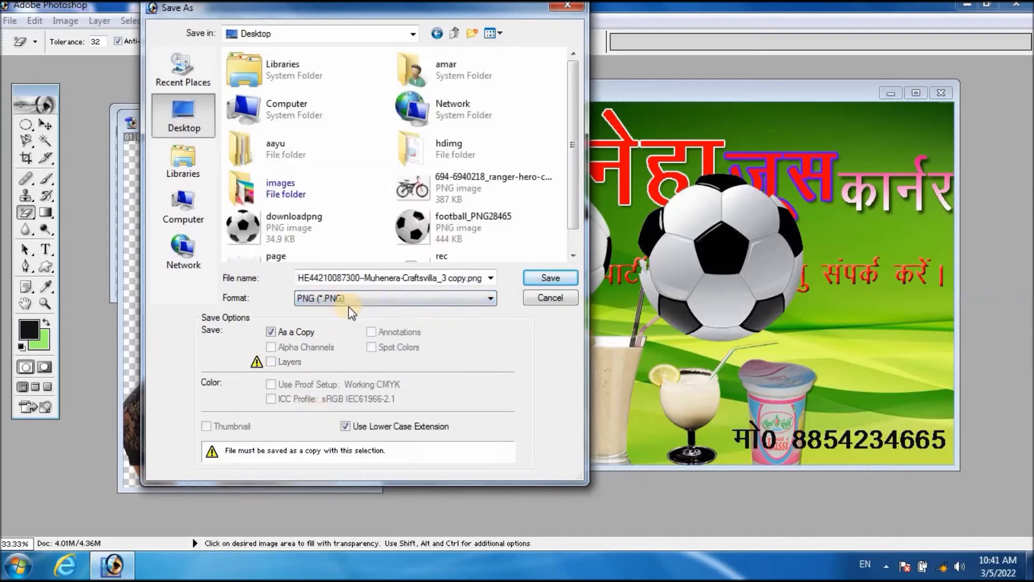
pyautogui.click(394, 278)
pyautogui.press('BackSpace')
pyautogui.press('BackSpace')
pyautogui.press('BackSpace')
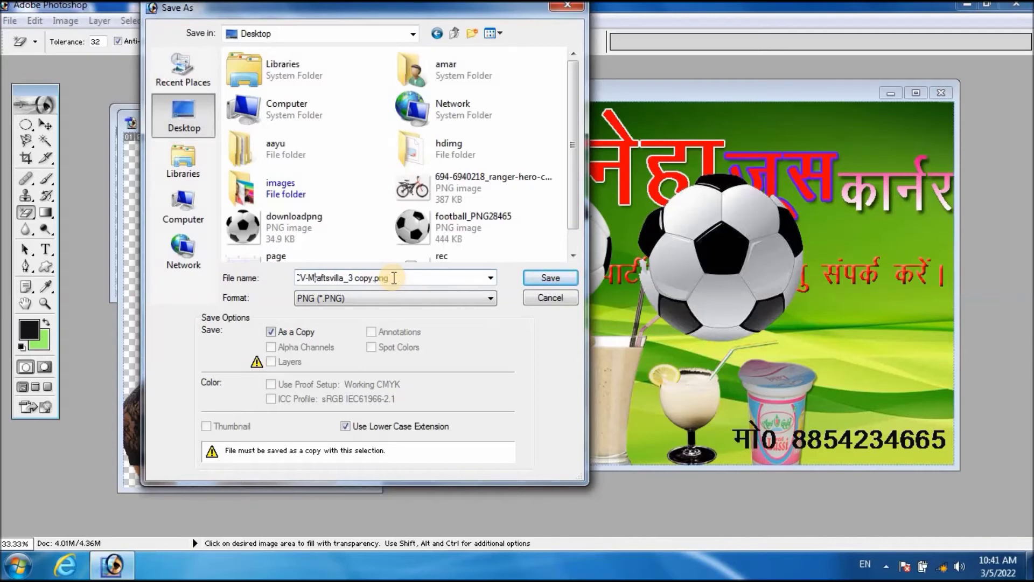
pyautogui.press('Delete')
pyautogui.press('Delete')
pyautogui.press('Delete')
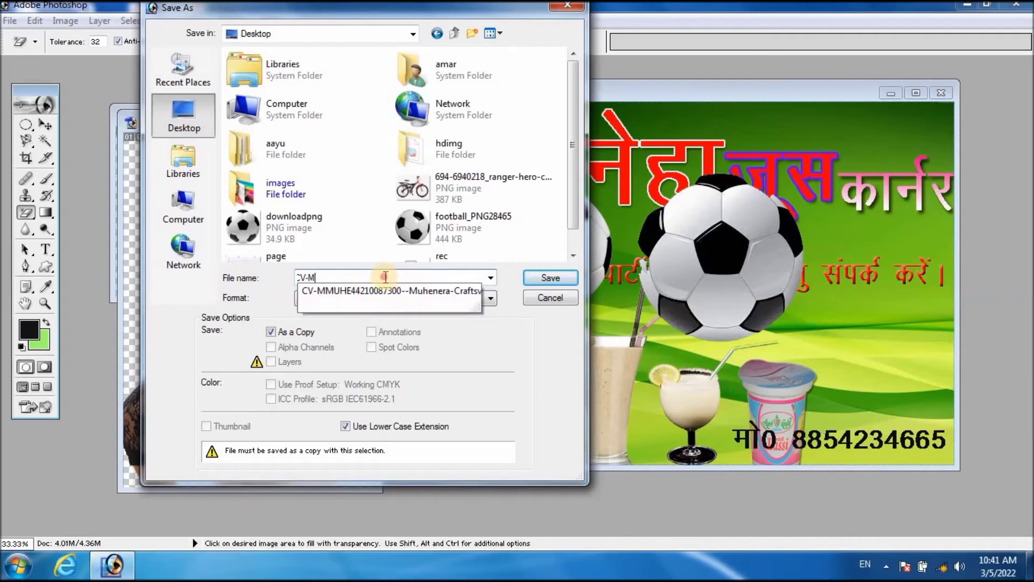
pyautogui.write('g')
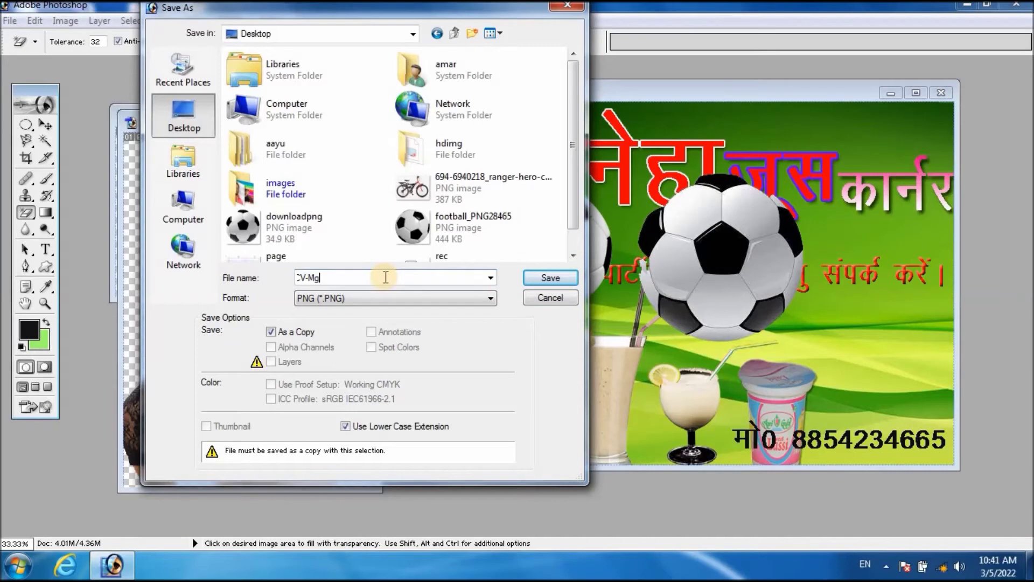
# - Save the PNG copy with Interlace set to None
pyautogui.click(532, 279)
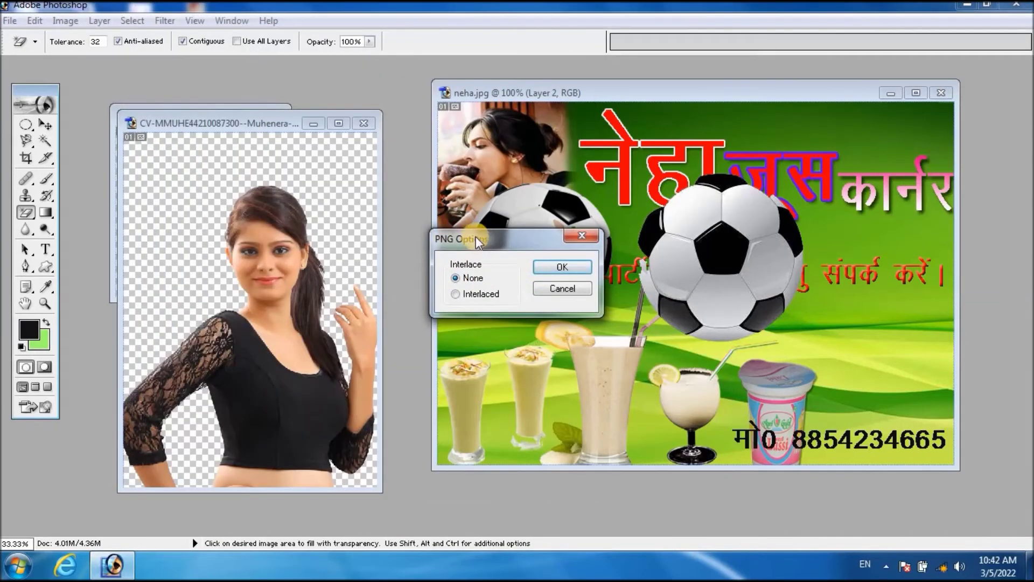
pyautogui.moveTo(476, 237); pyautogui.dragTo(392, 286)
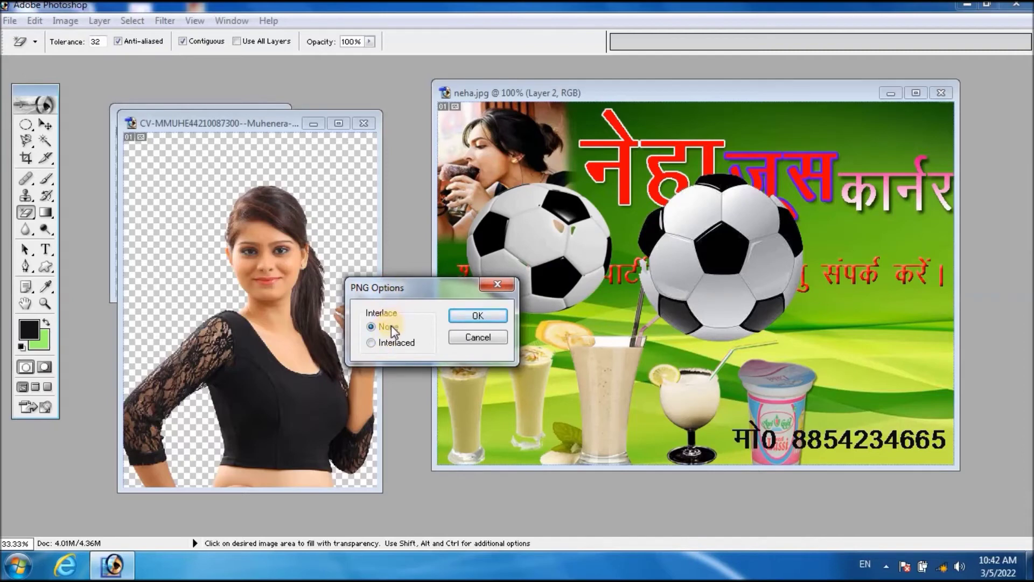
pyautogui.click(464, 316)
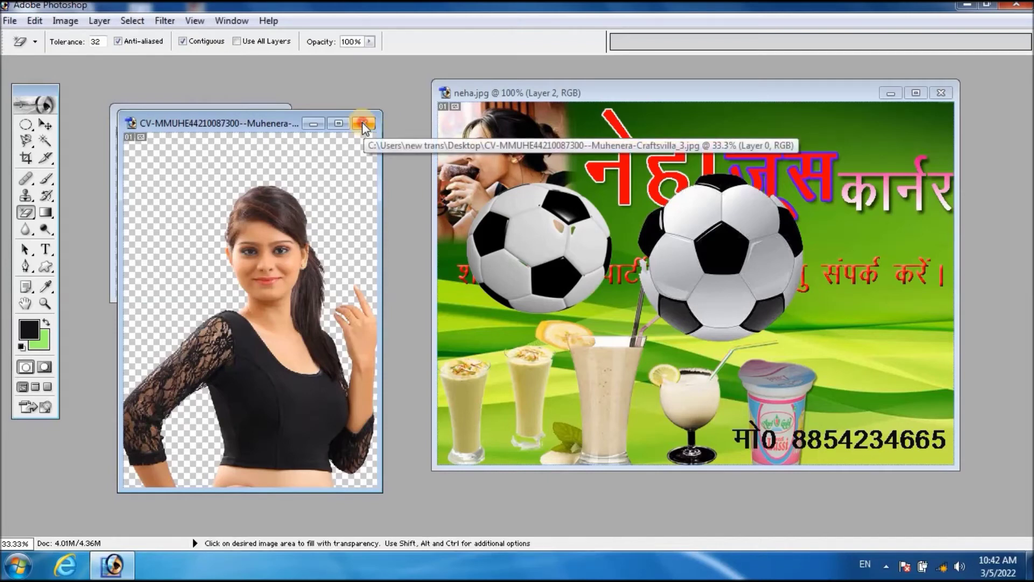
# - Close the original woman and football images without saving
pyautogui.click(363, 123)
pyautogui.click(489, 225)
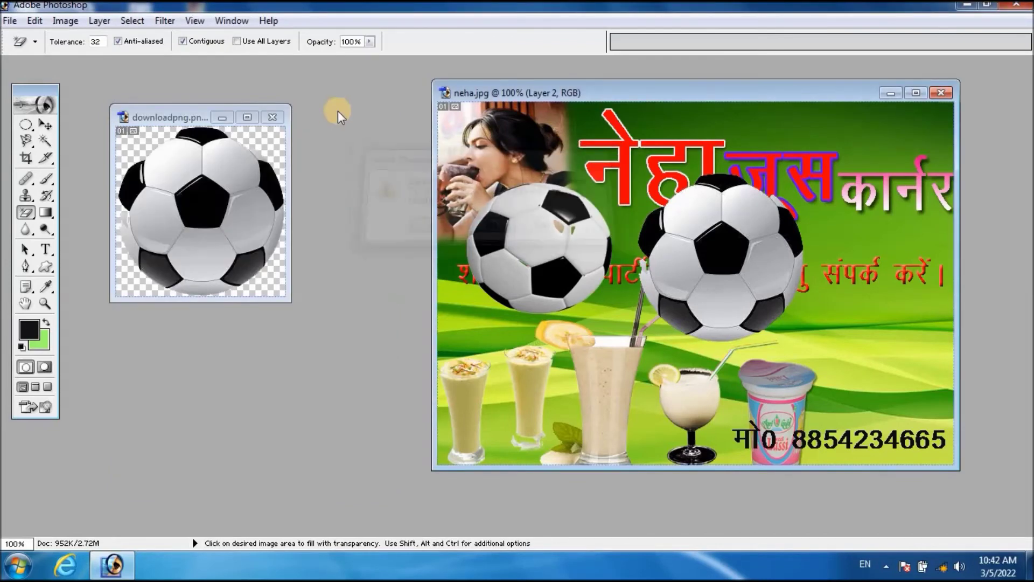
pyautogui.click(270, 109)
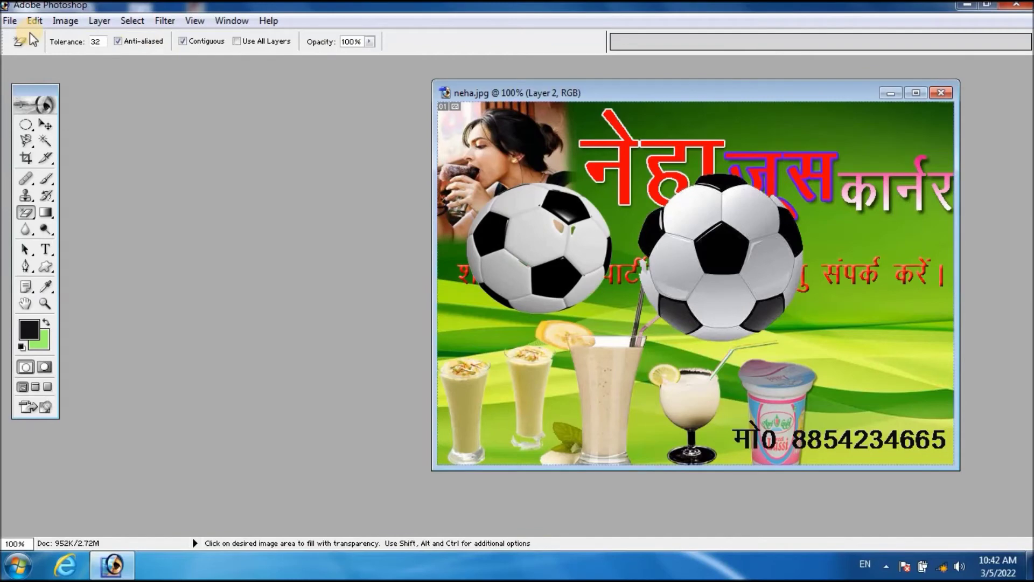
# - Open CV-Mg.png from the Desktop
pyautogui.click(11, 21)
pyautogui.click(35, 56)
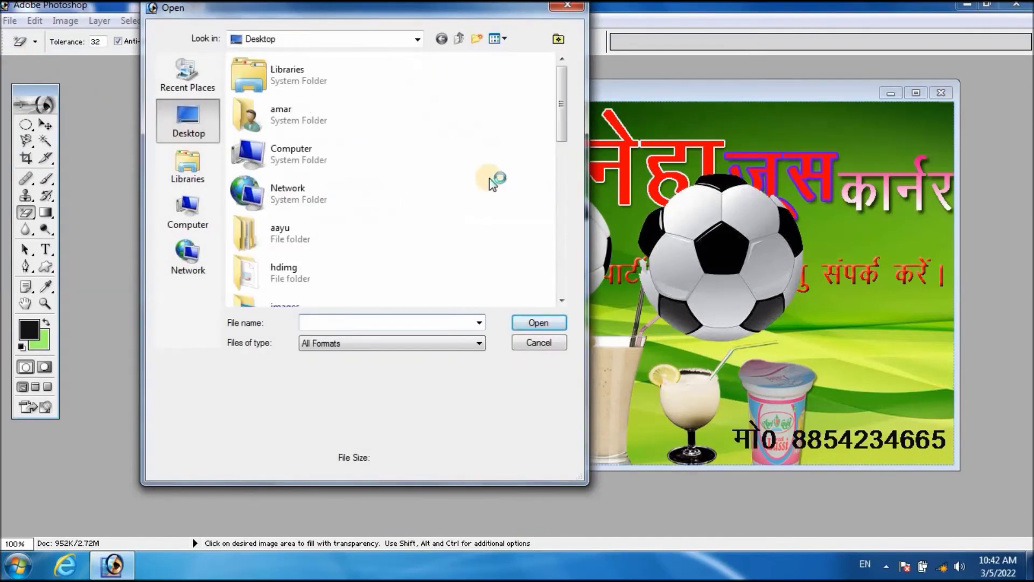
pyautogui.moveTo(563, 115); pyautogui.dragTo(571, 221)
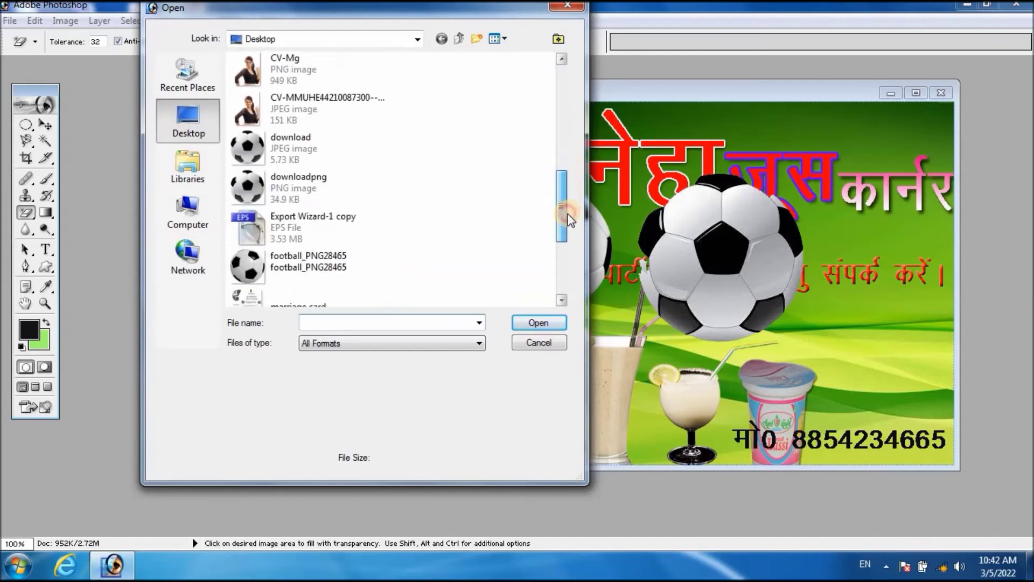
pyautogui.moveTo(570, 220)
pyautogui.mouseDown()
pyautogui.moveTo(577, 291)
pyautogui.moveTo(564, 189)
pyautogui.mouseUp()
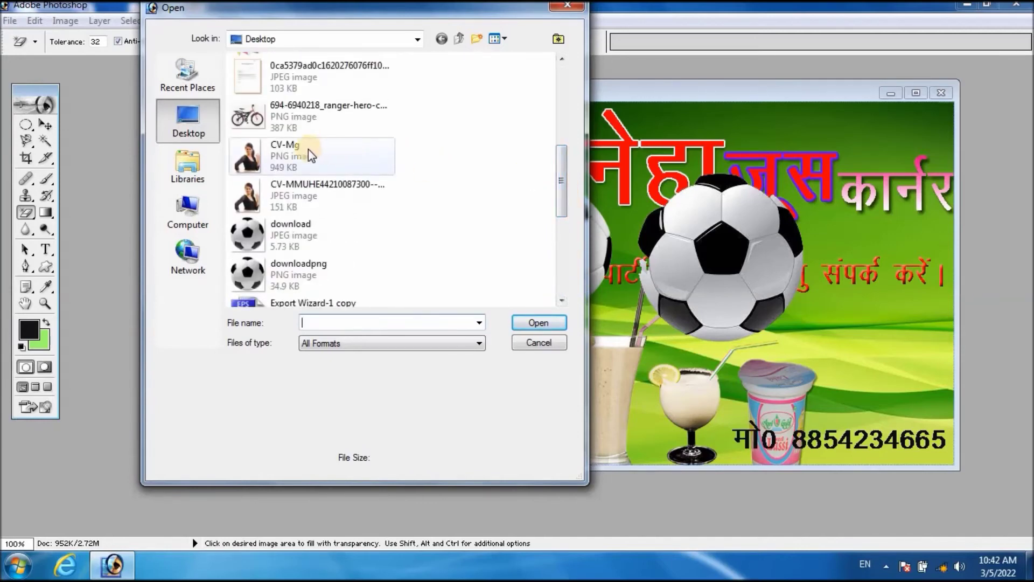
pyautogui.click(308, 148)
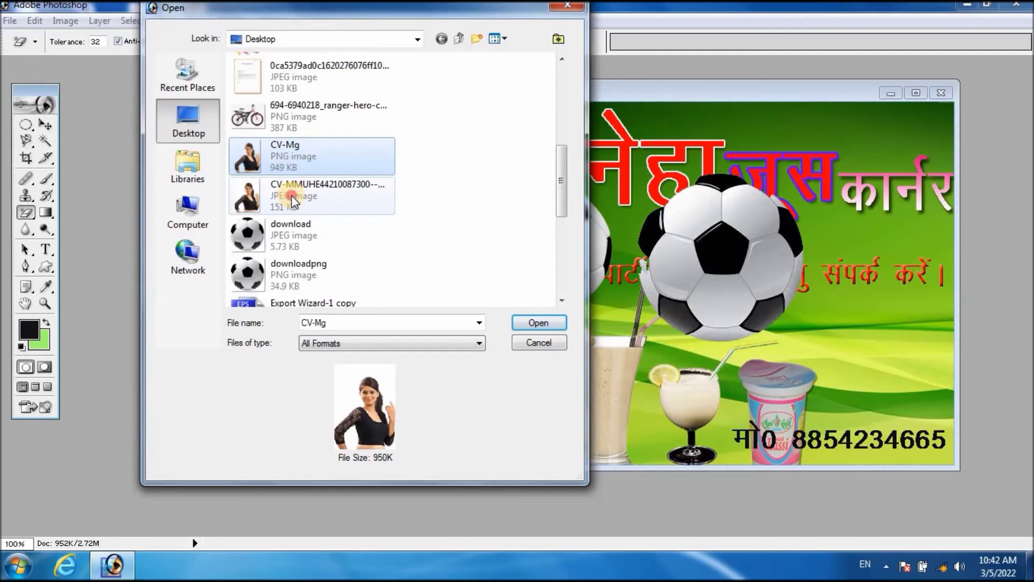
pyautogui.click(292, 196)
pyautogui.click(290, 159)
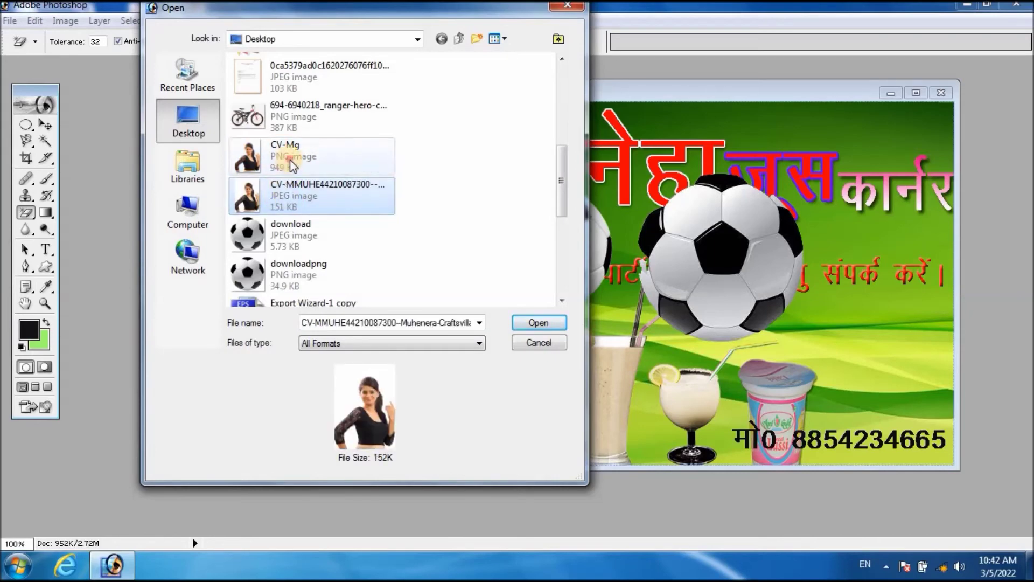
pyautogui.click(530, 327)
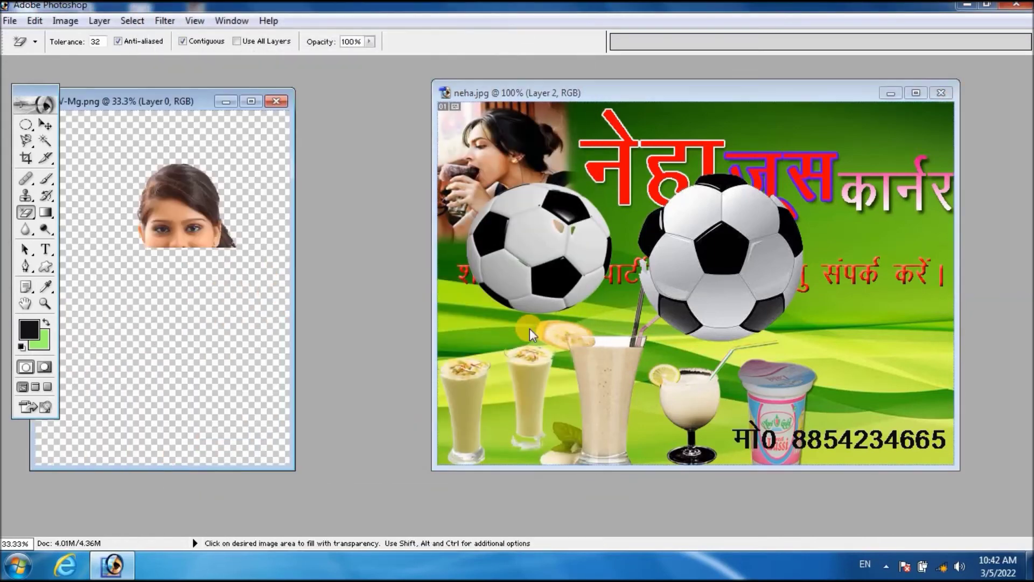
# - Drag the CV-Mg woman into neha.jpg as Layer 3, shift her right, and maximize the banner window
pyautogui.click(47, 124)
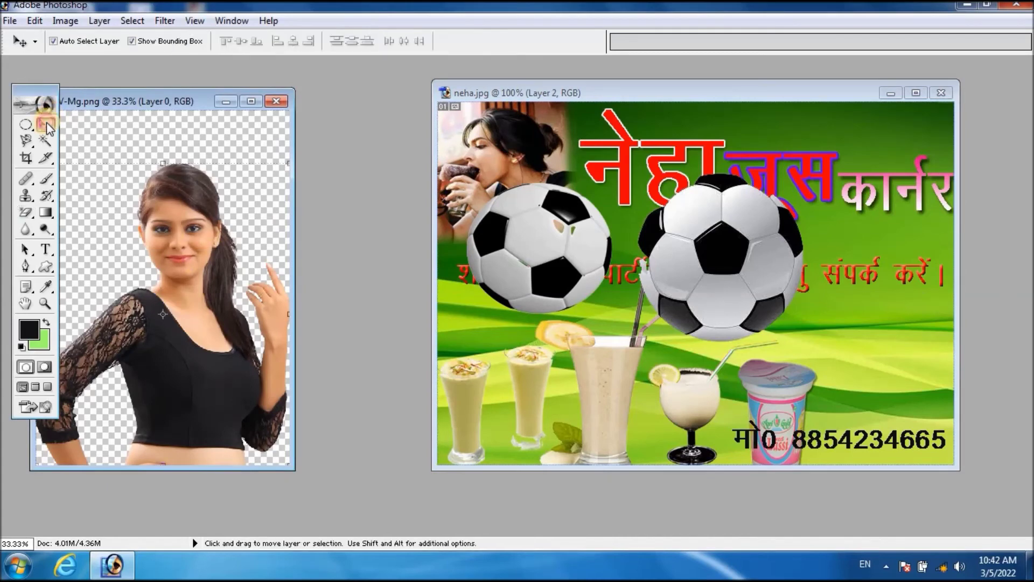
pyautogui.moveTo(160, 232)
pyautogui.mouseDown()
pyautogui.moveTo(560, 252)
pyautogui.moveTo(657, 281)
pyautogui.mouseUp()
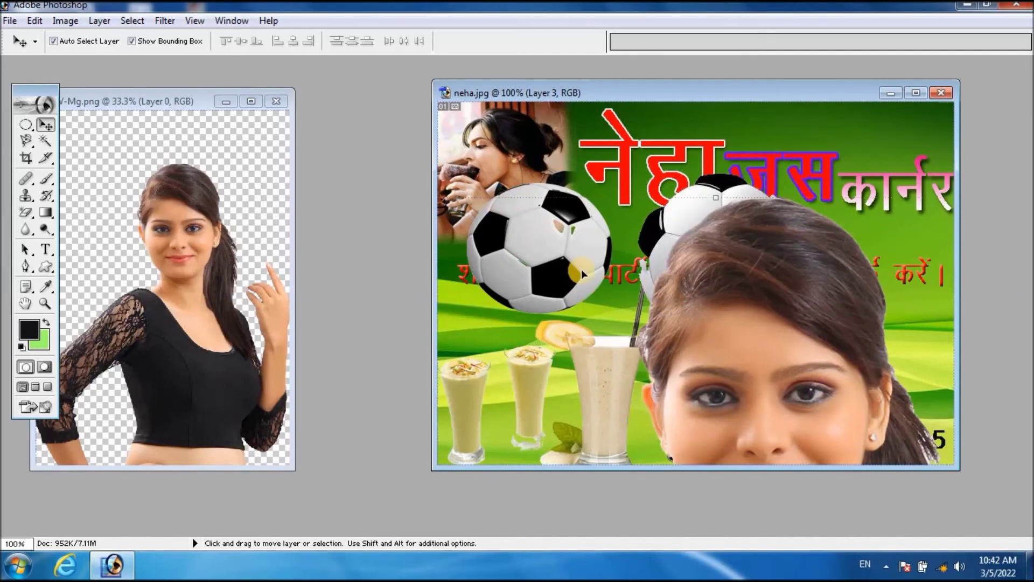
pyautogui.moveTo(713, 306); pyautogui.dragTo(801, 224)
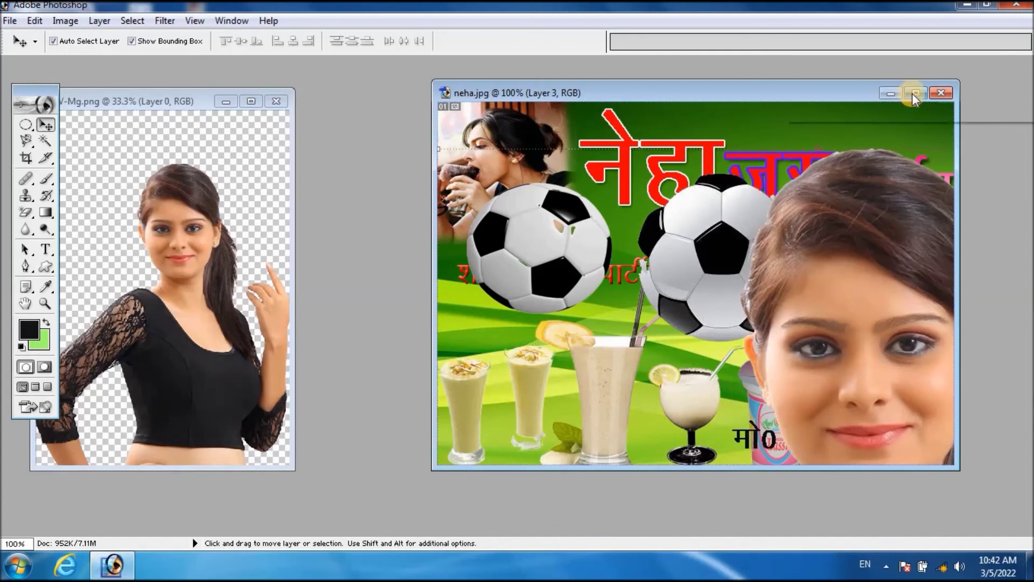
pyautogui.click(915, 93)
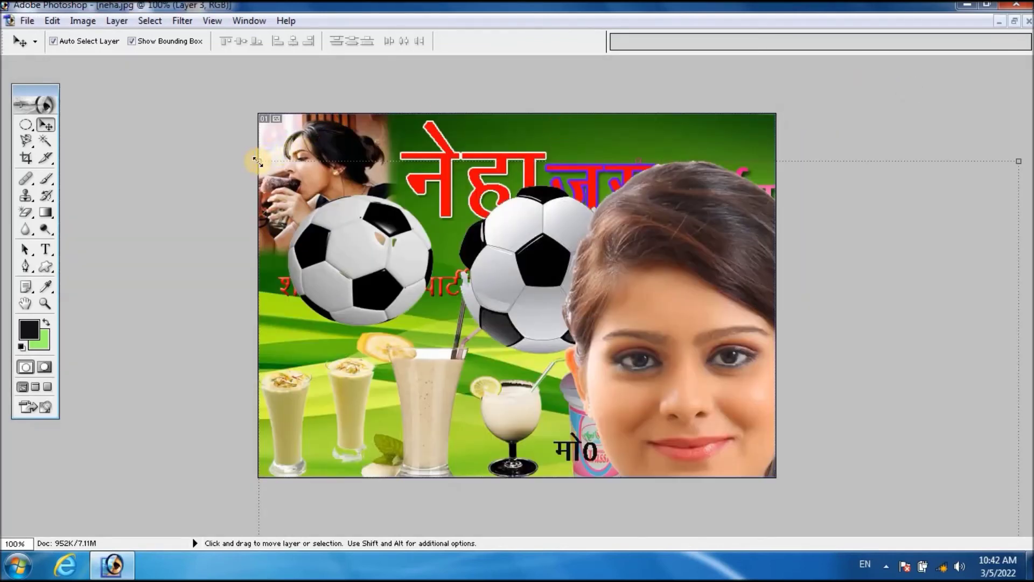
# - Free Transform the woman cutout, scaling her down and shifting her up-left
pyautogui.moveTo(257, 161); pyautogui.dragTo(628, 349)
pyautogui.moveTo(797, 484); pyautogui.dragTo(507, 270)
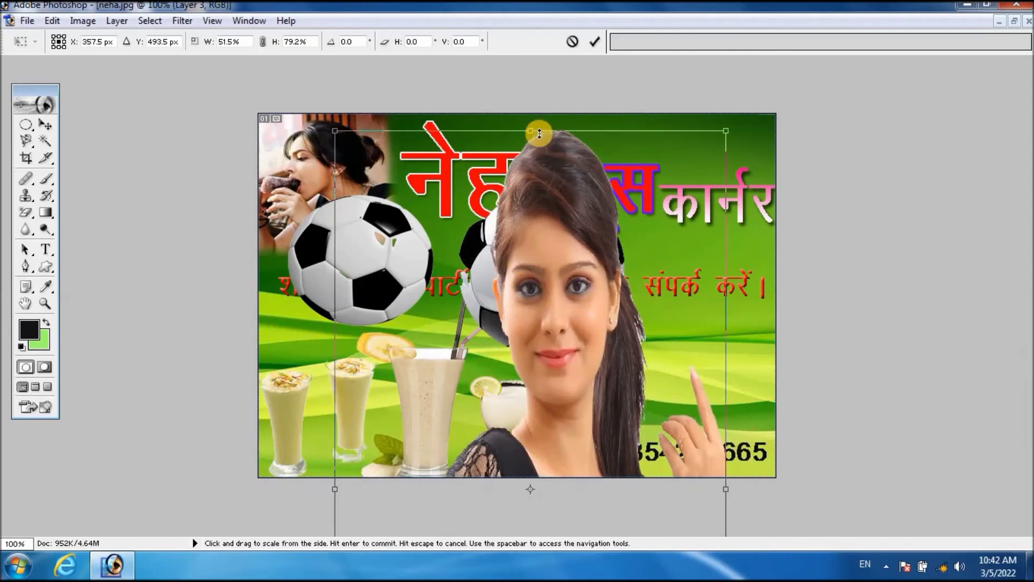
pyautogui.moveTo(539, 132); pyautogui.dragTo(540, 240)
pyautogui.moveTo(567, 302)
pyautogui.mouseDown()
pyautogui.moveTo(537, 292)
pyautogui.moveTo(521, 234)
pyautogui.mouseUp()
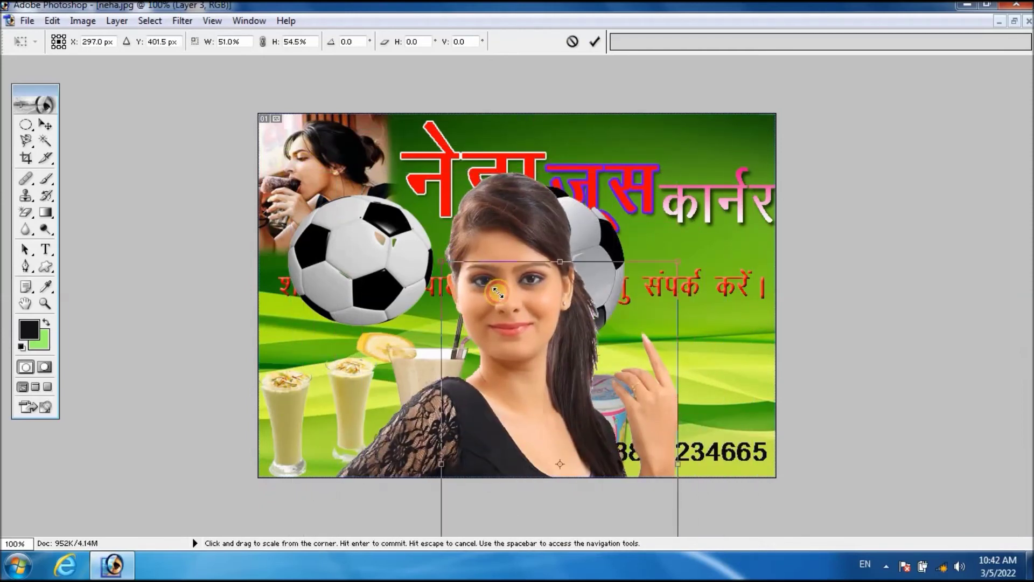
pyautogui.moveTo(497, 292); pyautogui.dragTo(539, 334)
pyautogui.moveTo(596, 403); pyautogui.dragTo(550, 205)
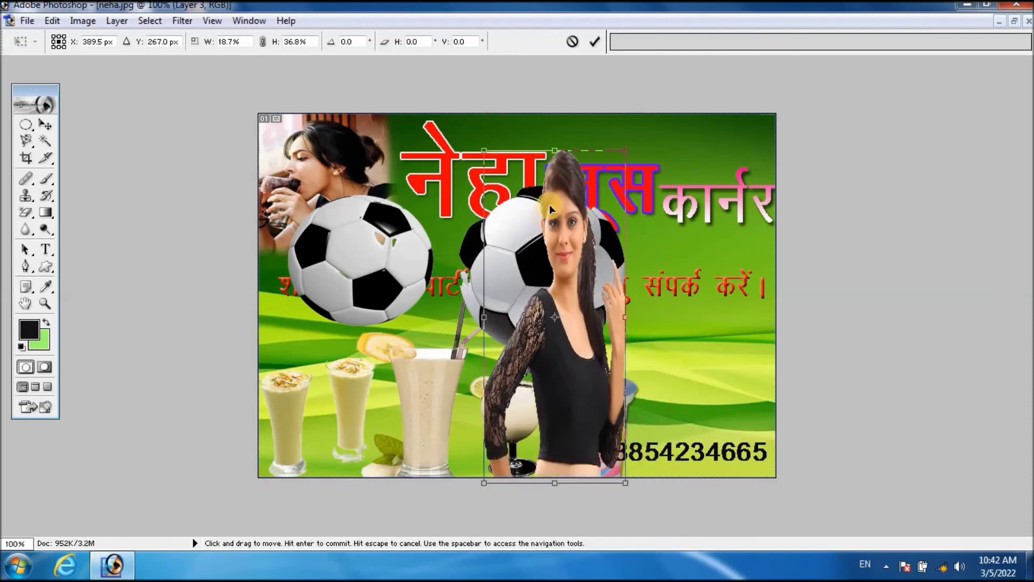
# - Shorten the woman, set her in the banner's bottom-right corner, and apply the transform
pyautogui.moveTo(555, 150); pyautogui.dragTo(555, 273)
pyautogui.moveTo(575, 350)
pyautogui.mouseDown()
pyautogui.moveTo(622, 312)
pyautogui.moveTo(719, 332)
pyautogui.mouseUp()
pyautogui.moveTo(728, 291); pyautogui.dragTo(732, 344)
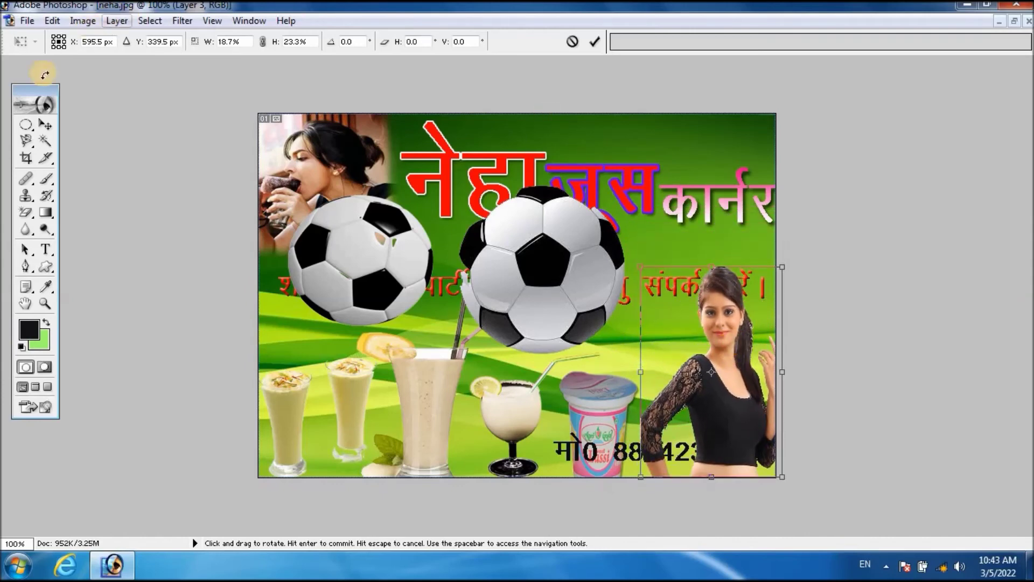
pyautogui.click(45, 125)
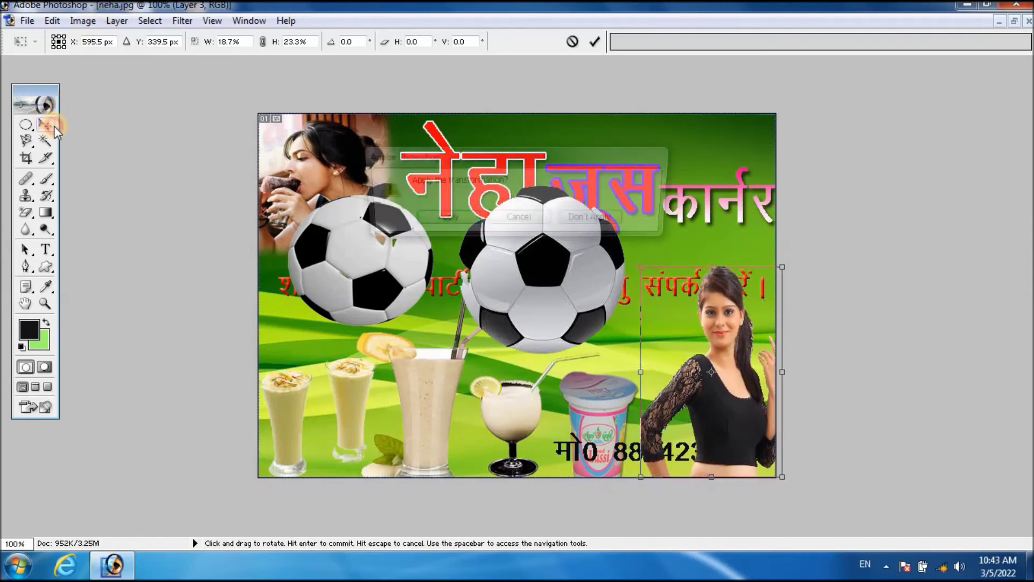
pyautogui.click(438, 219)
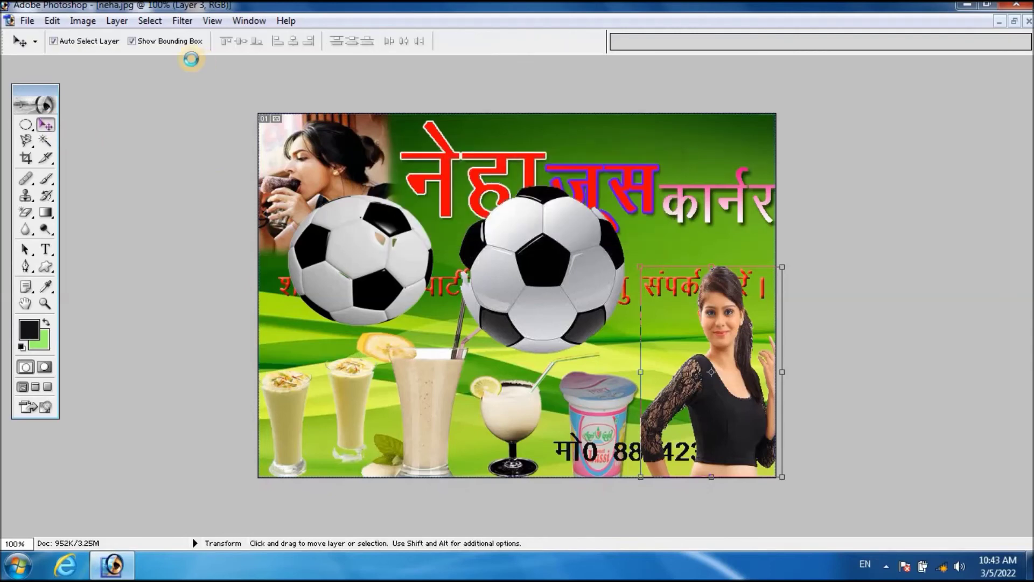
# - Send the woman layer to back and nudge her beside the phone number, then minimize Photoshop
pyautogui.click(83, 20)
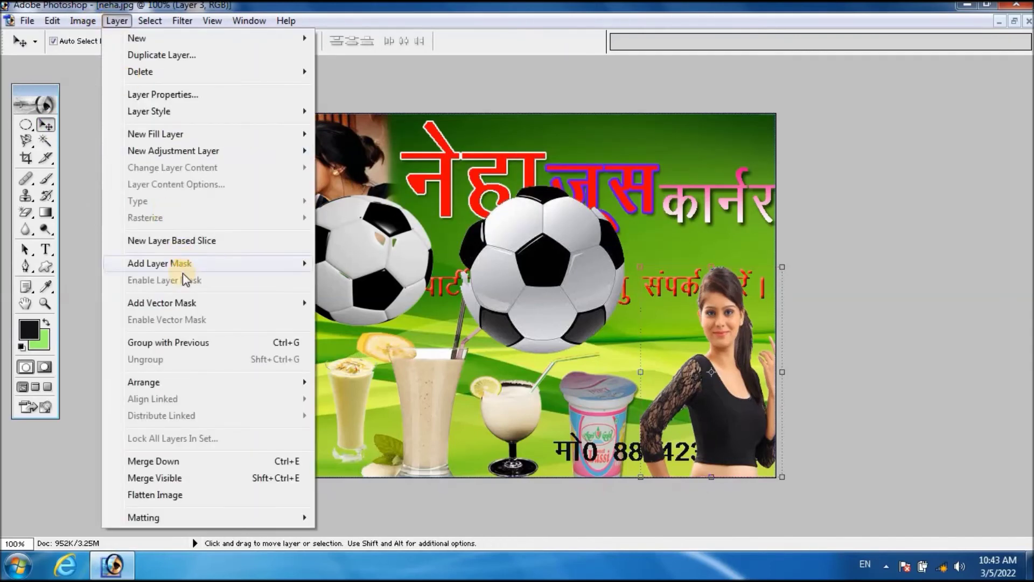
pyautogui.moveTo(144, 381)
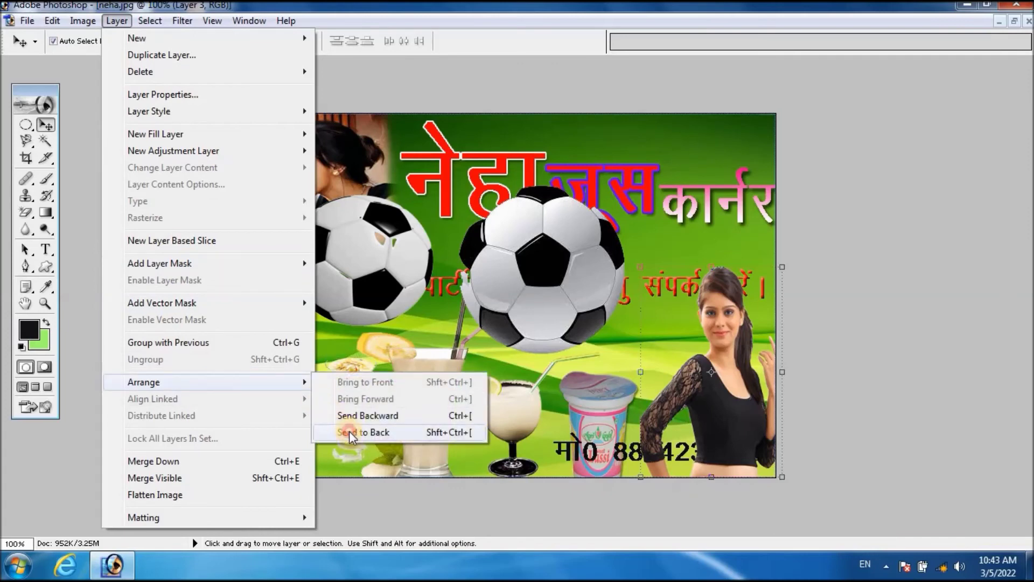
pyautogui.click(348, 432)
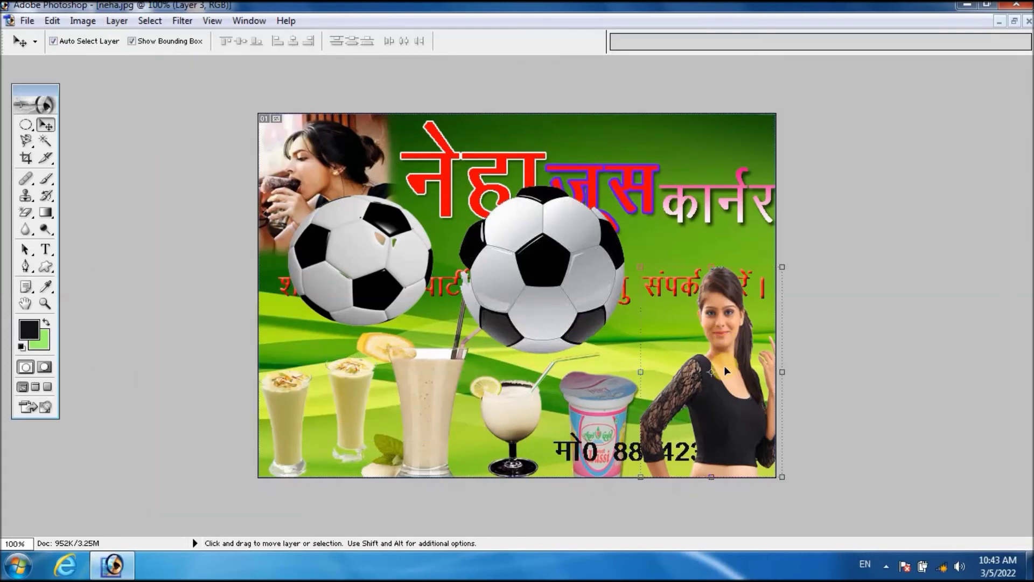
pyautogui.moveTo(726, 349); pyautogui.dragTo(697, 370)
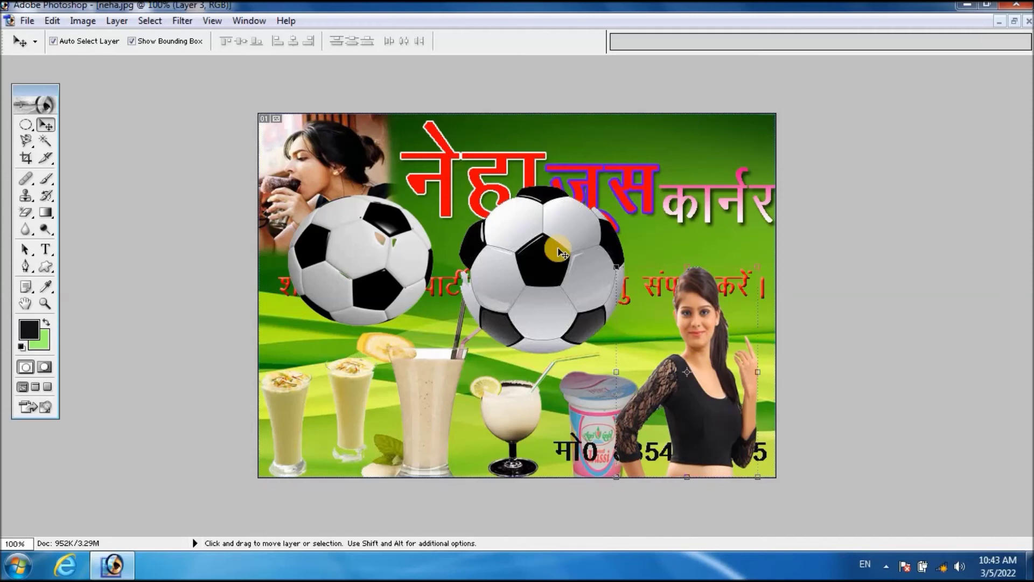
pyautogui.click(117, 21)
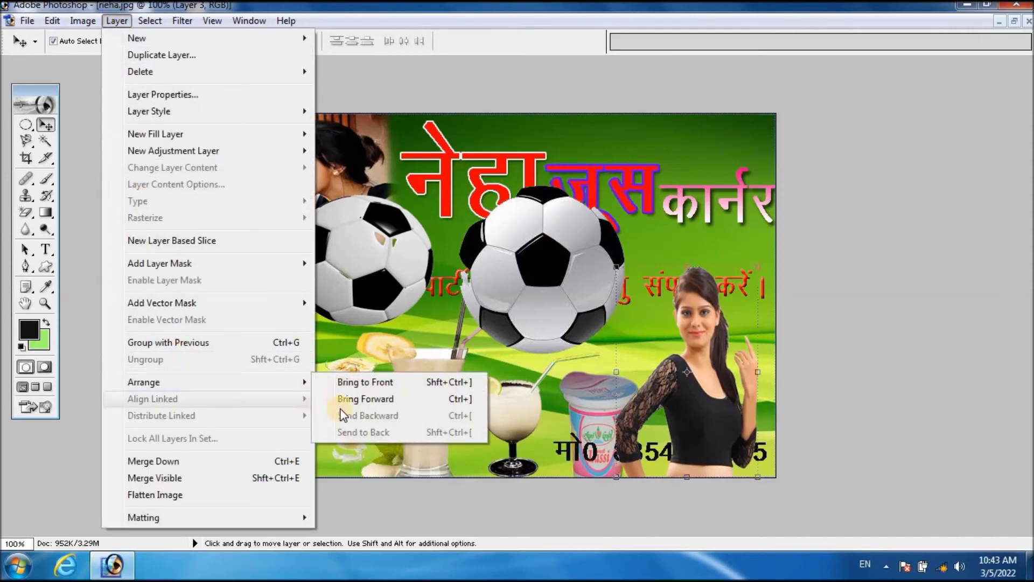
pyautogui.click(362, 254)
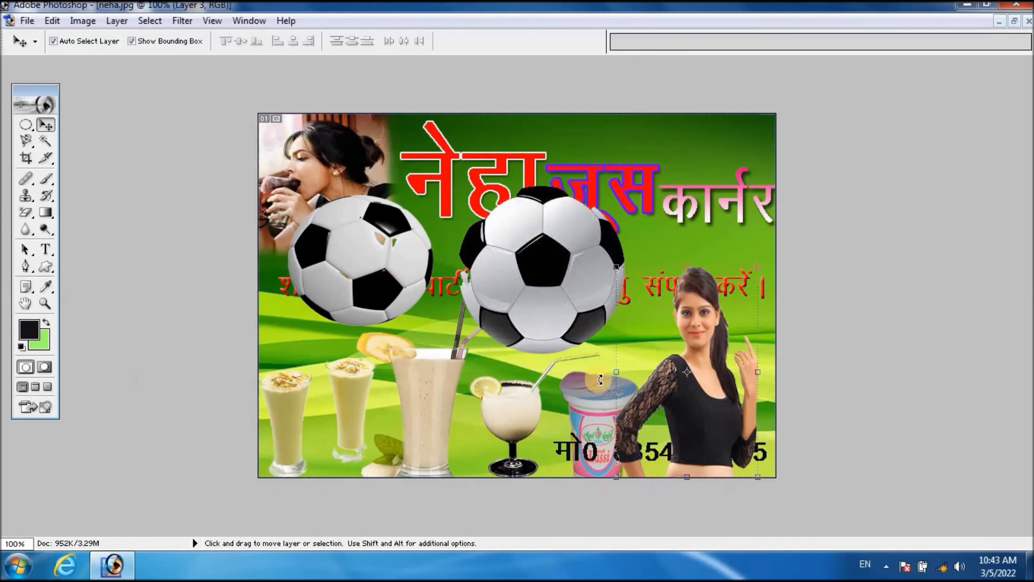
pyautogui.moveTo(678, 389)
pyautogui.mouseDown()
pyautogui.moveTo(692, 347)
pyautogui.moveTo(698, 390)
pyautogui.mouseUp()
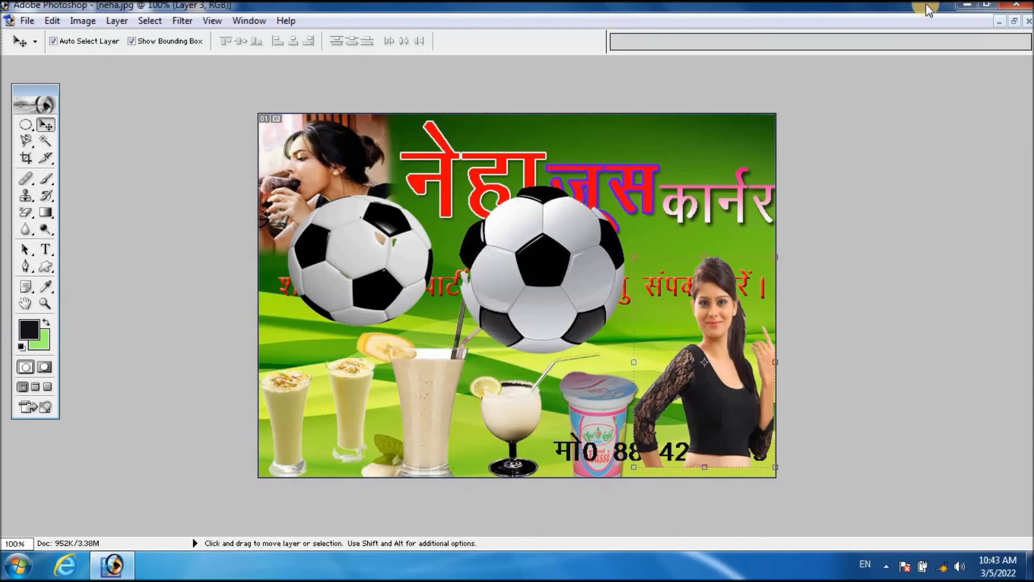
pyautogui.click(962, 7)
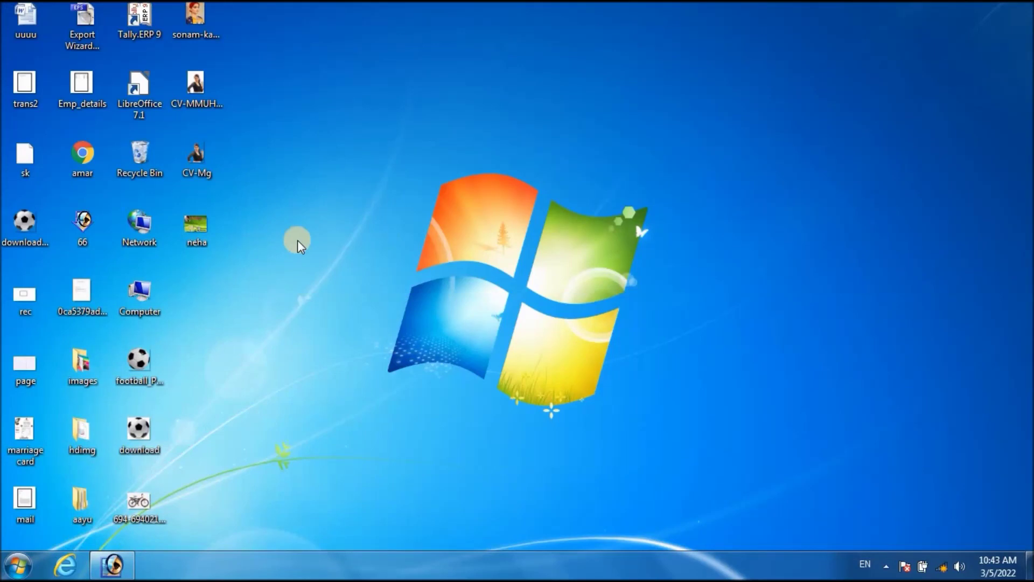